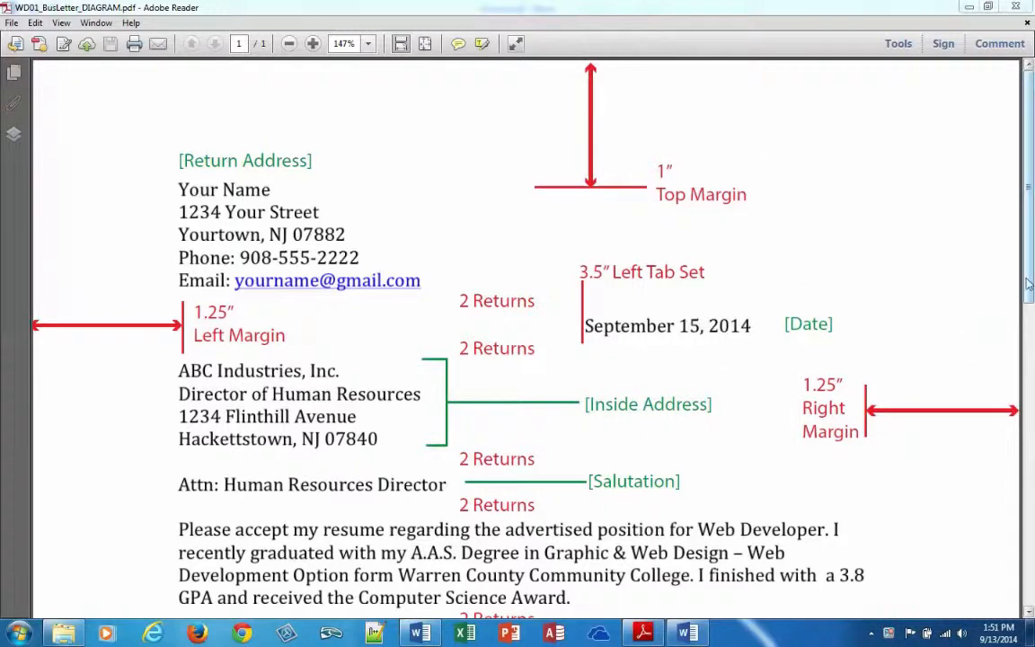
Examine the business letter diagram's margins, tab settings, line spacing and labelled parts from the return address to the signature line.
scroll(1010, 465, down, 5)
scroll(1010, 465, down, 4)
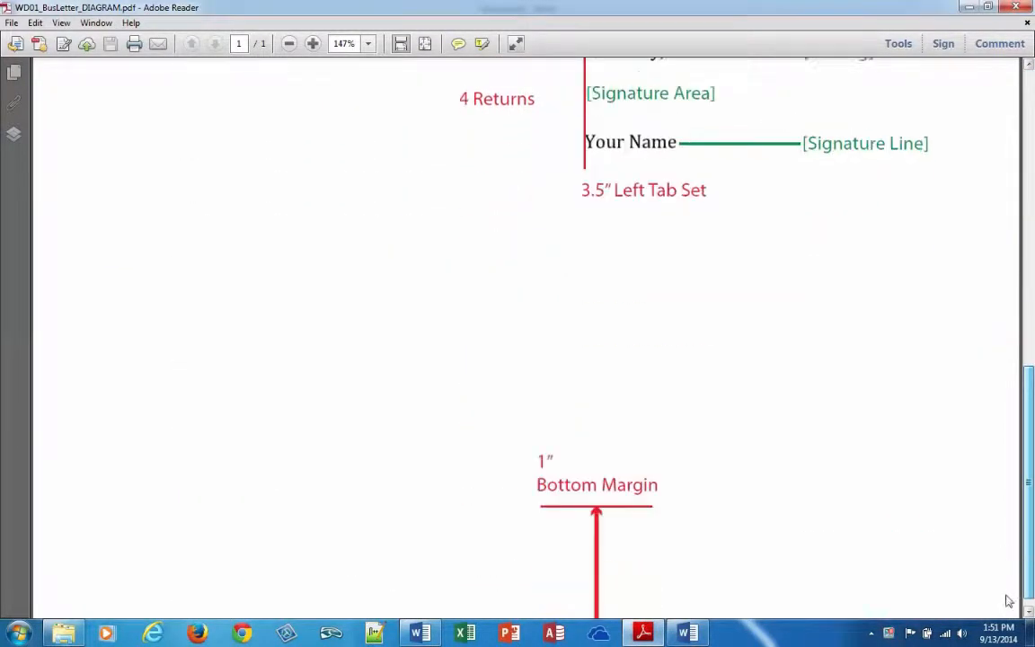
scroll(1010, 614, up, 9)
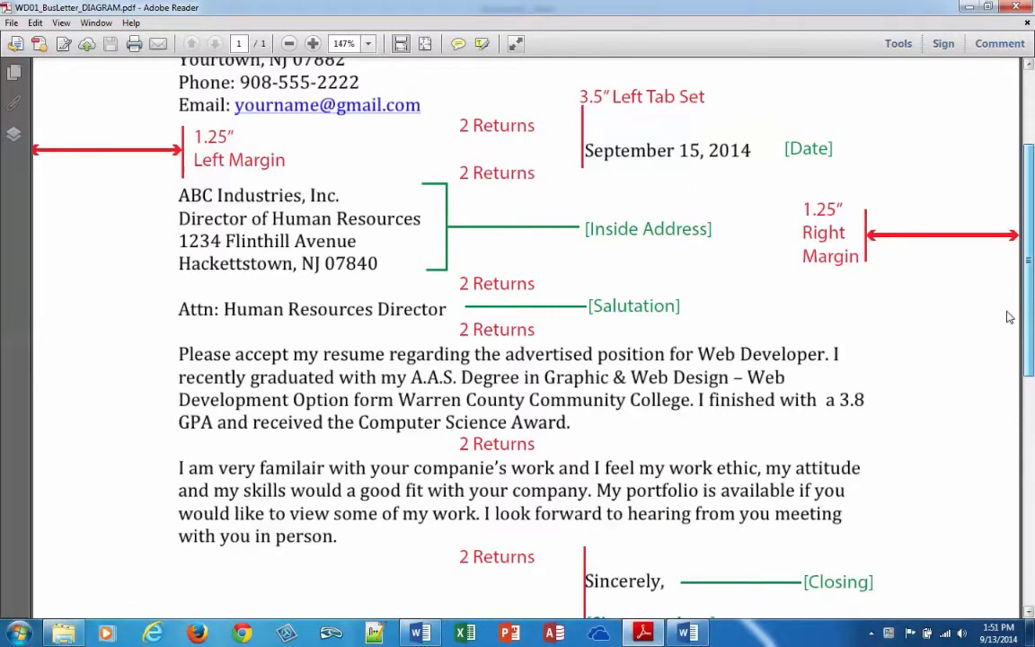
mouse_move(1012, 308)
mouse_down()
mouse_move(1011, 343)
mouse_move(1016, 309)
mouse_up()
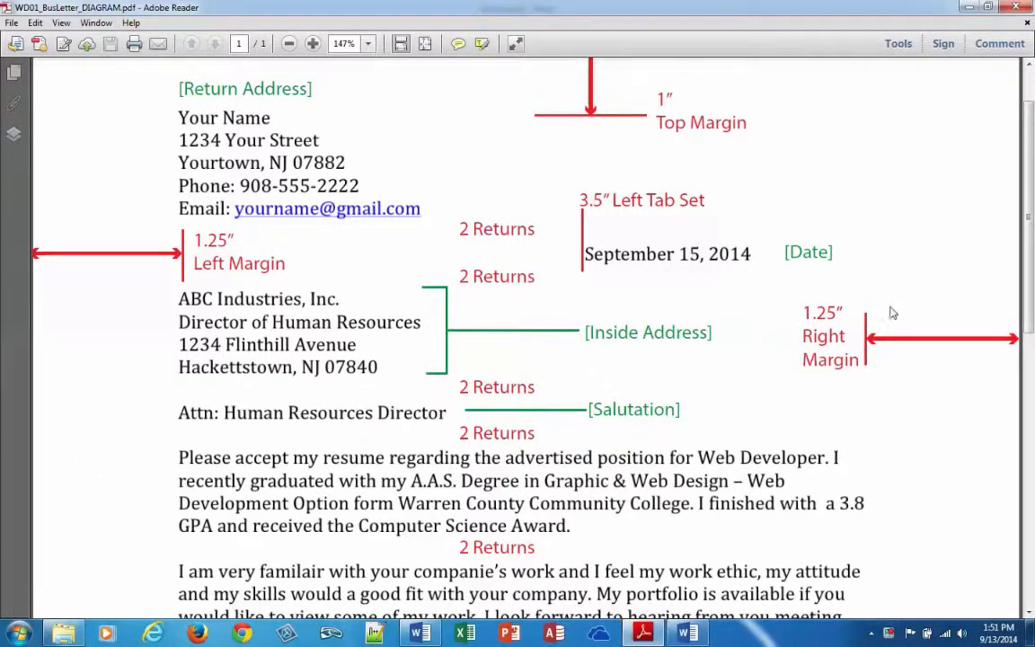
mouse_move(1031, 227)
mouse_down()
mouse_move(1030, 434)
mouse_move(1031, 342)
mouse_up()
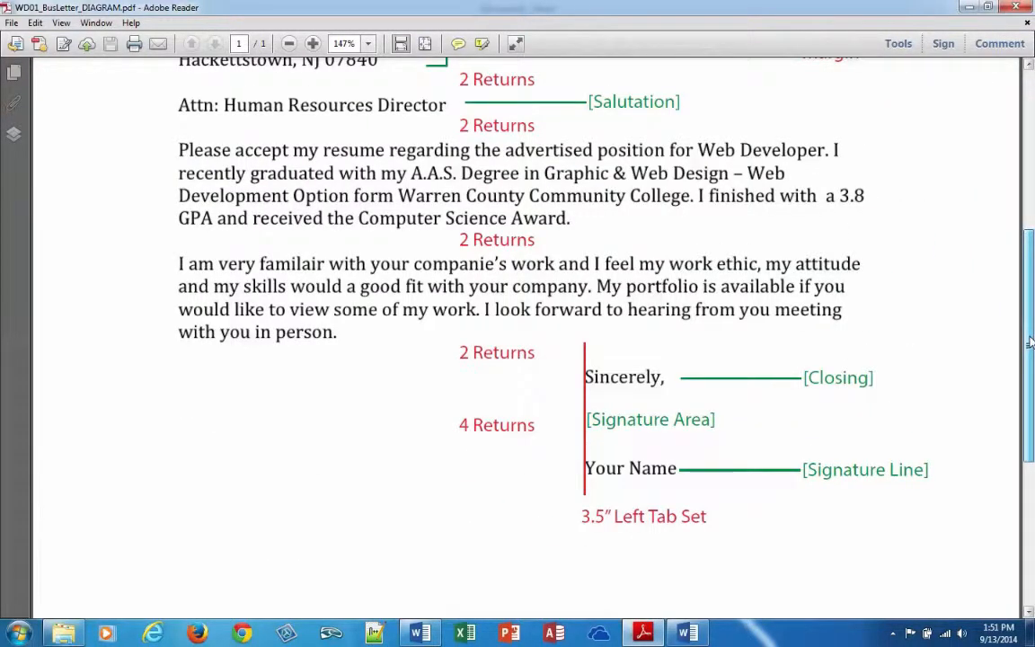
drag(1031, 341, 1032, 90)
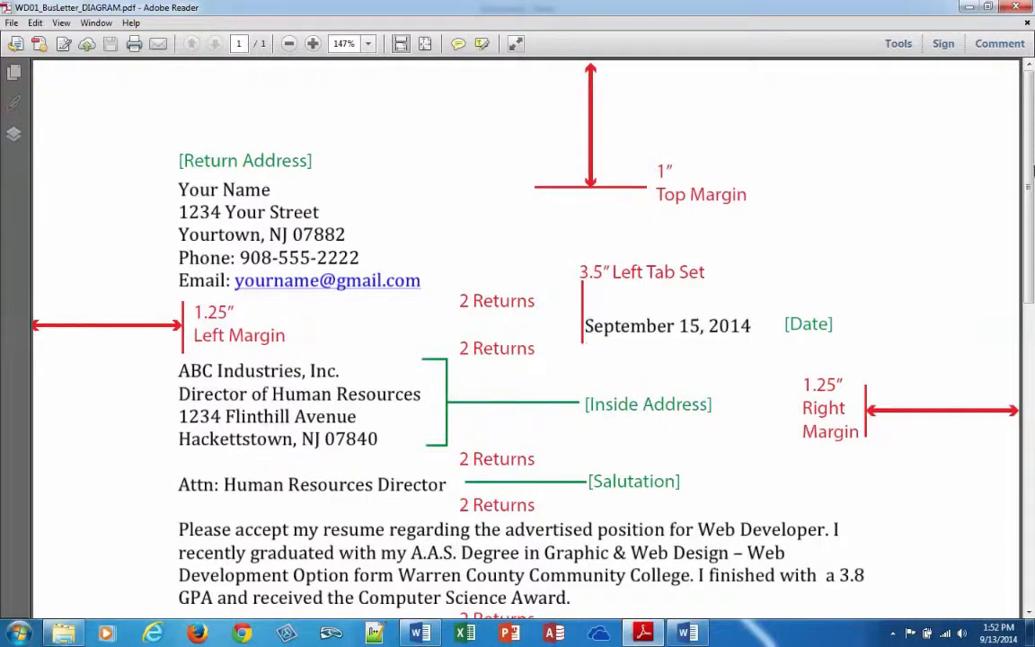
scroll(1015, 359, down, 5)
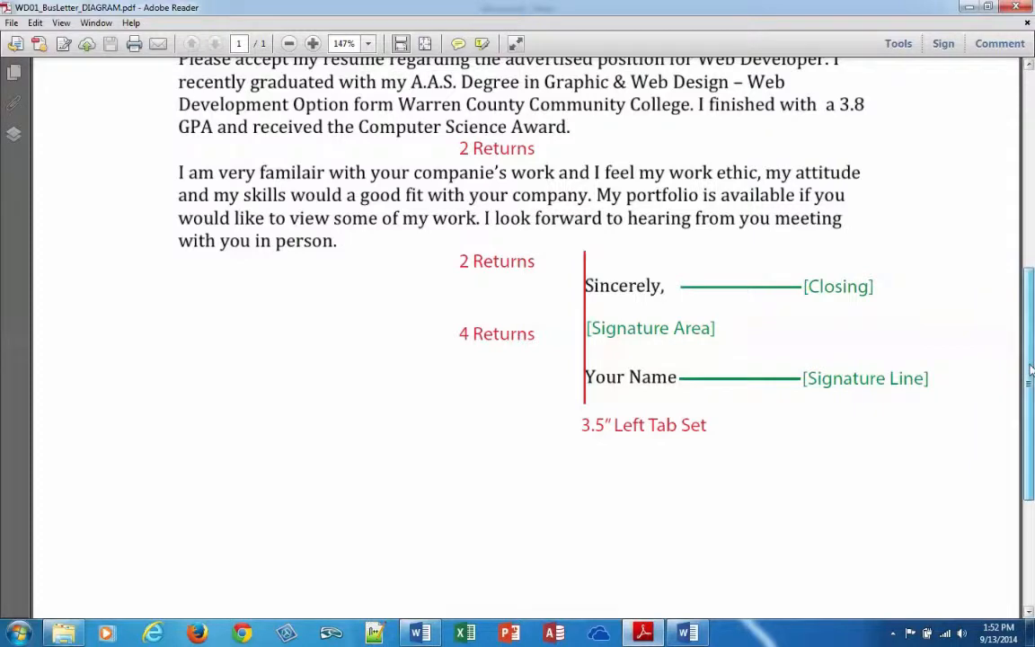
drag(1030, 364, 1021, 243)
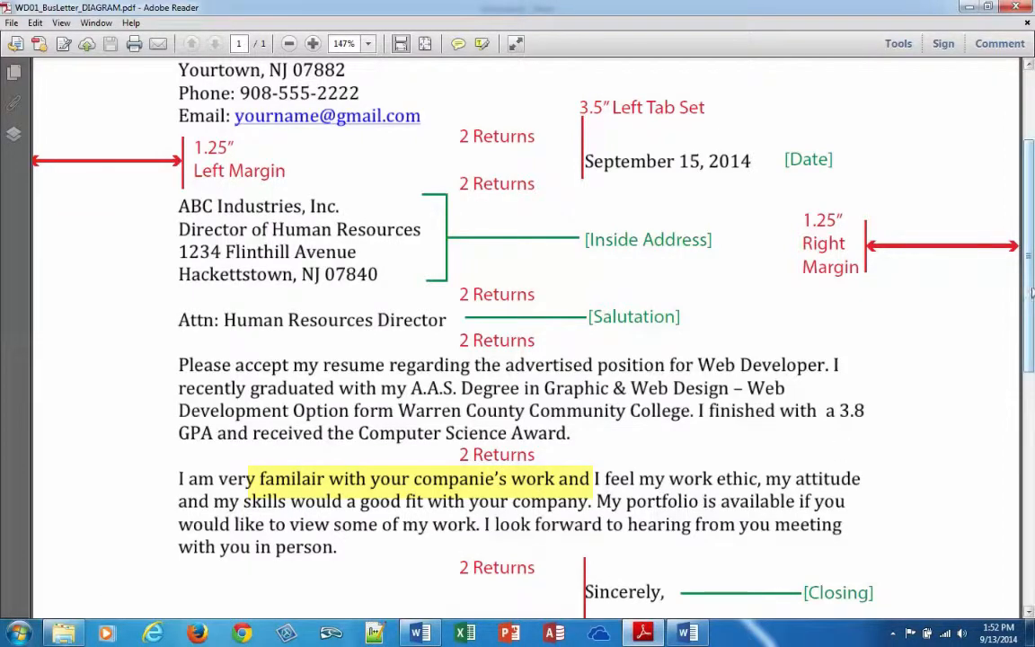
drag(1032, 292, 1032, 184)
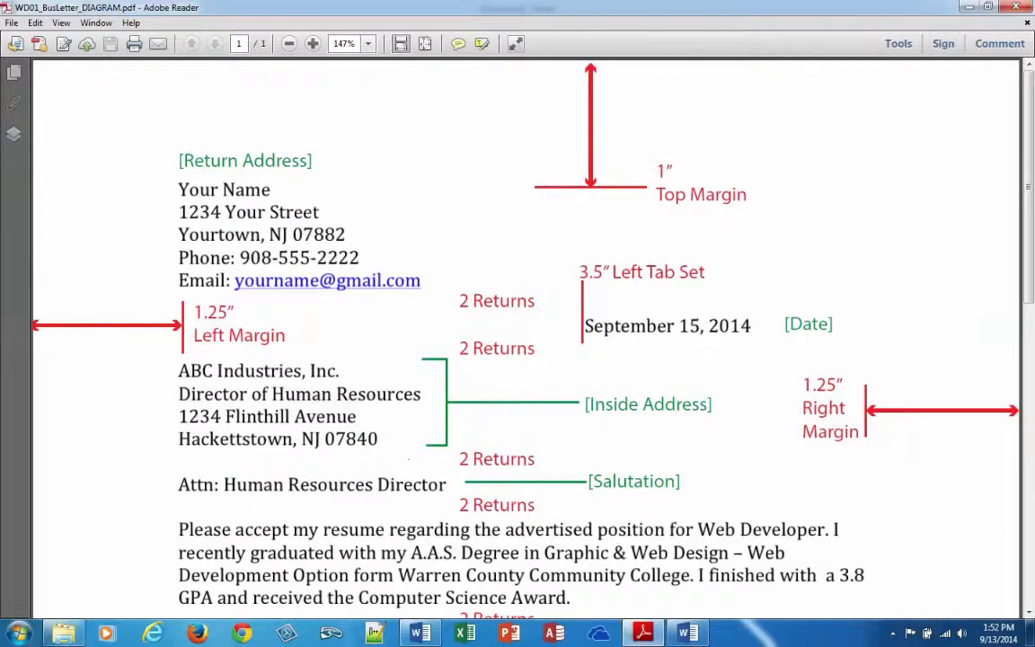
Switch to Word and complete the return address with the city, state and ZIP code, the phone number and the email address.
click(424, 632)
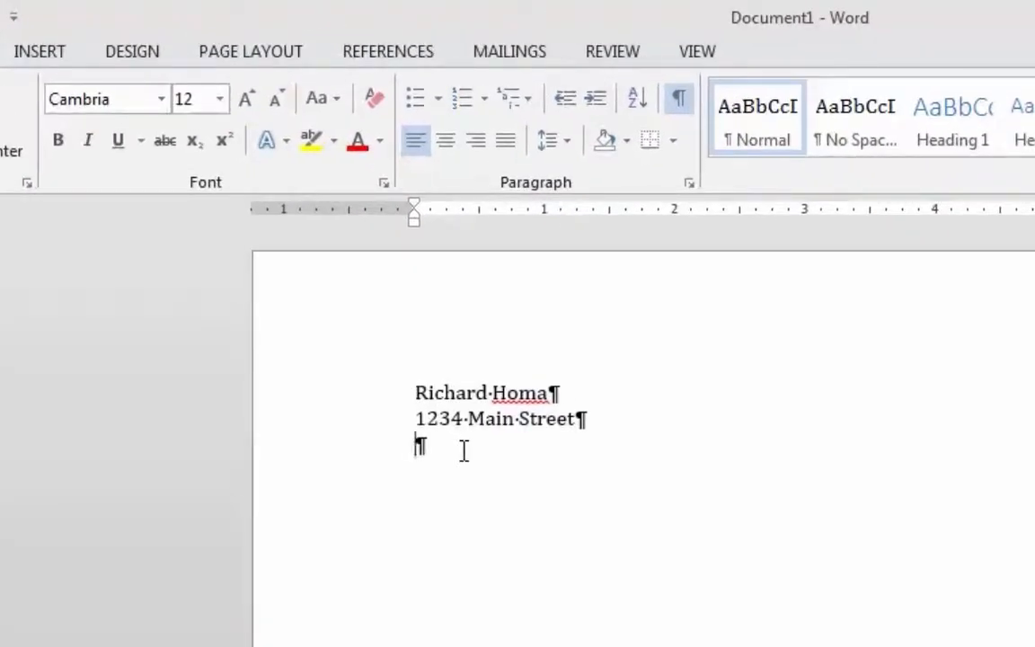
text(Washington, NJ)
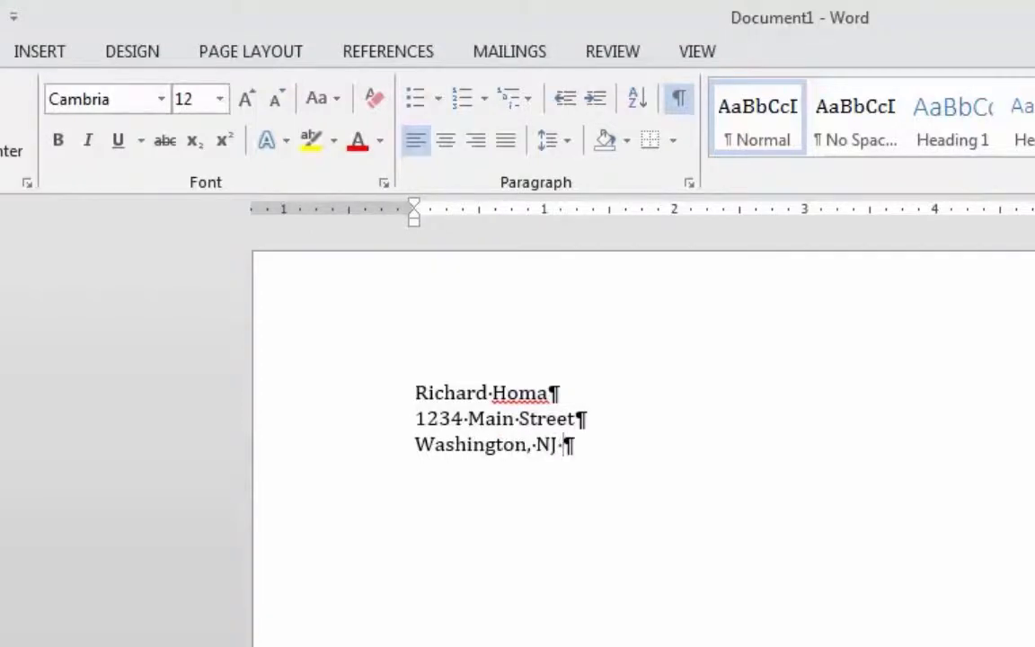
text( 07882)
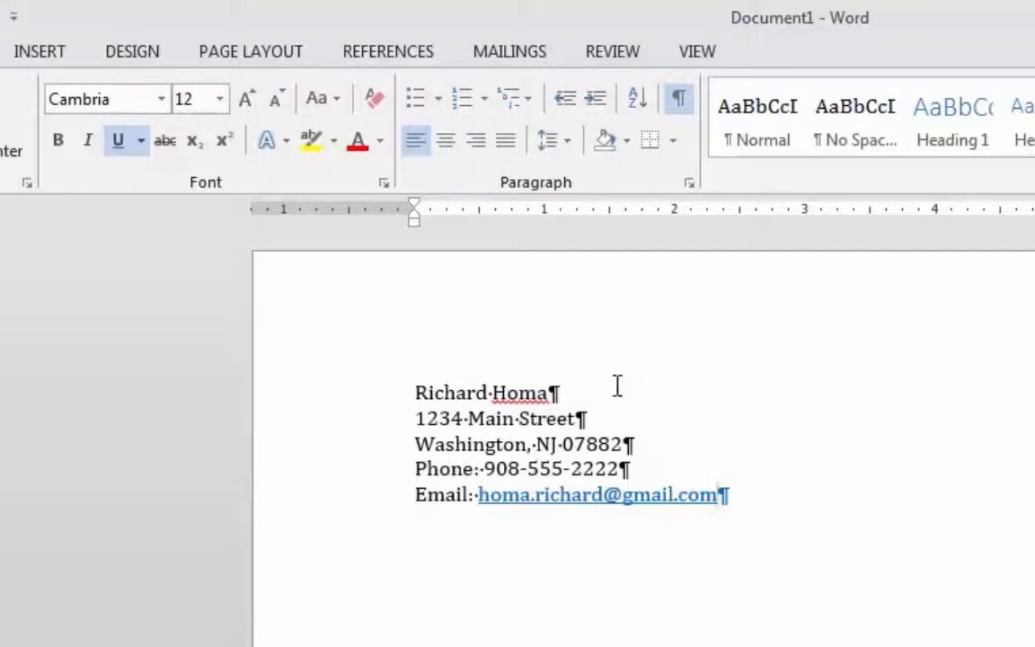
Set a left-aligned tab stop at 3.5" with no leader for all lines of the return address.
drag(297, 404, 266, 620)
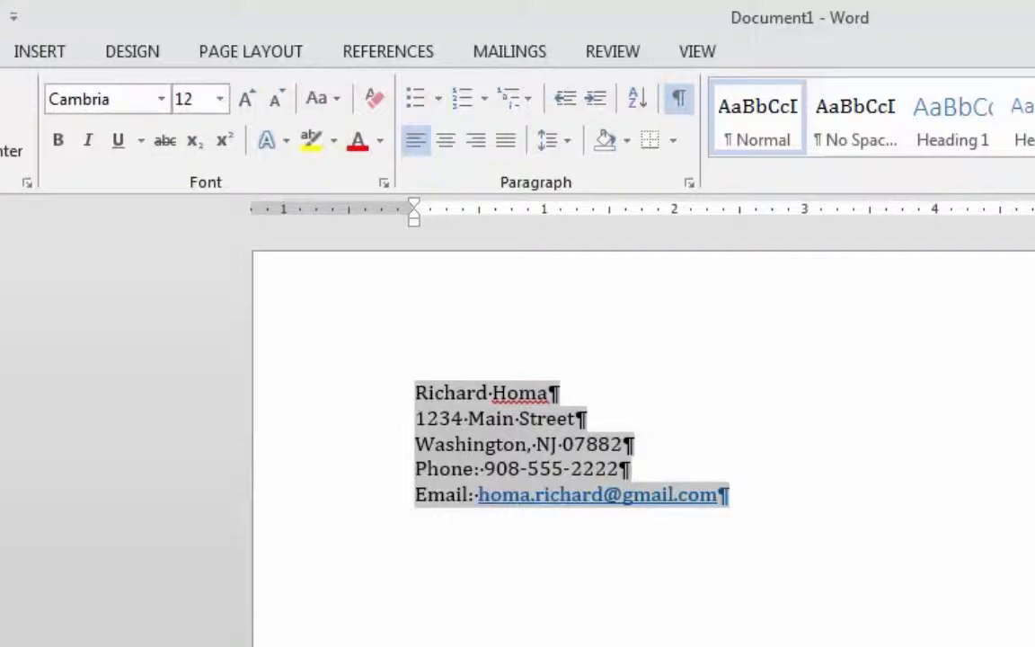
click(688, 186)
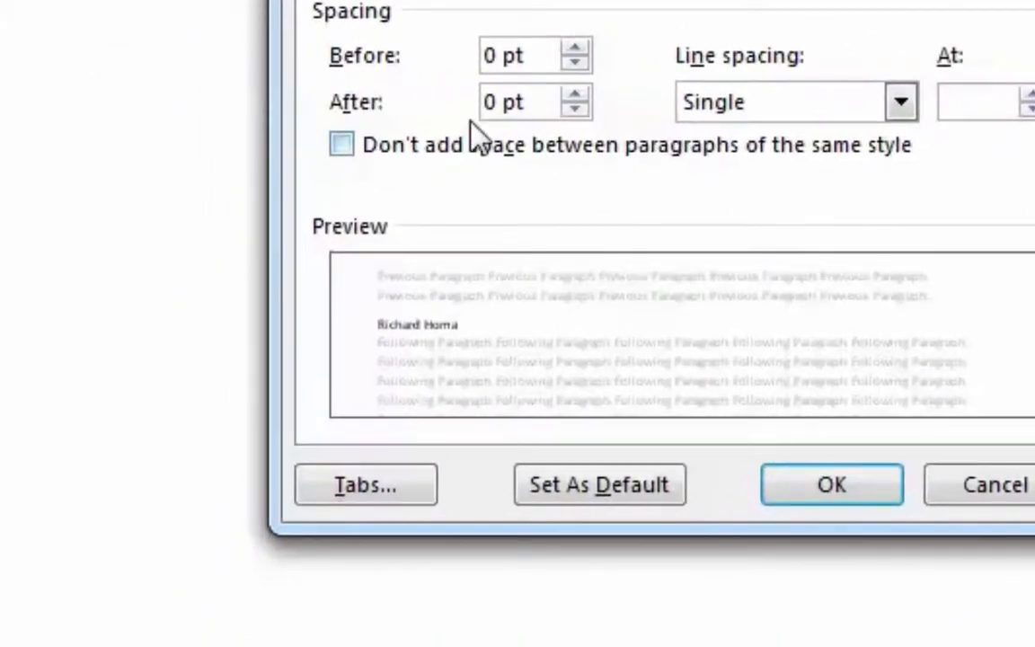
click(418, 482)
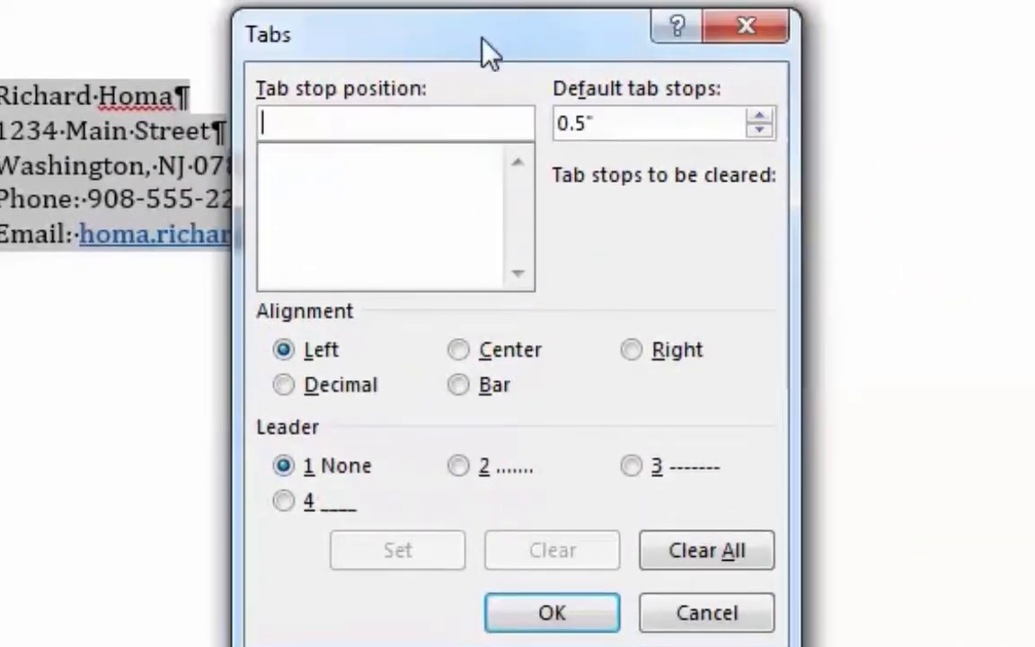
drag(485, 45, 555, 0)
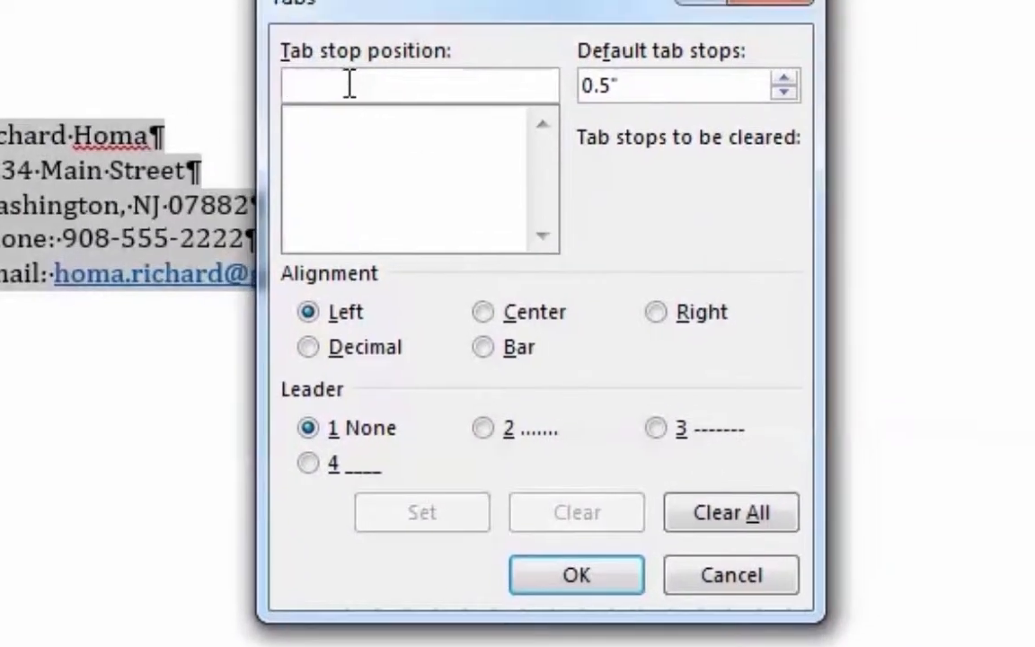
text(3)
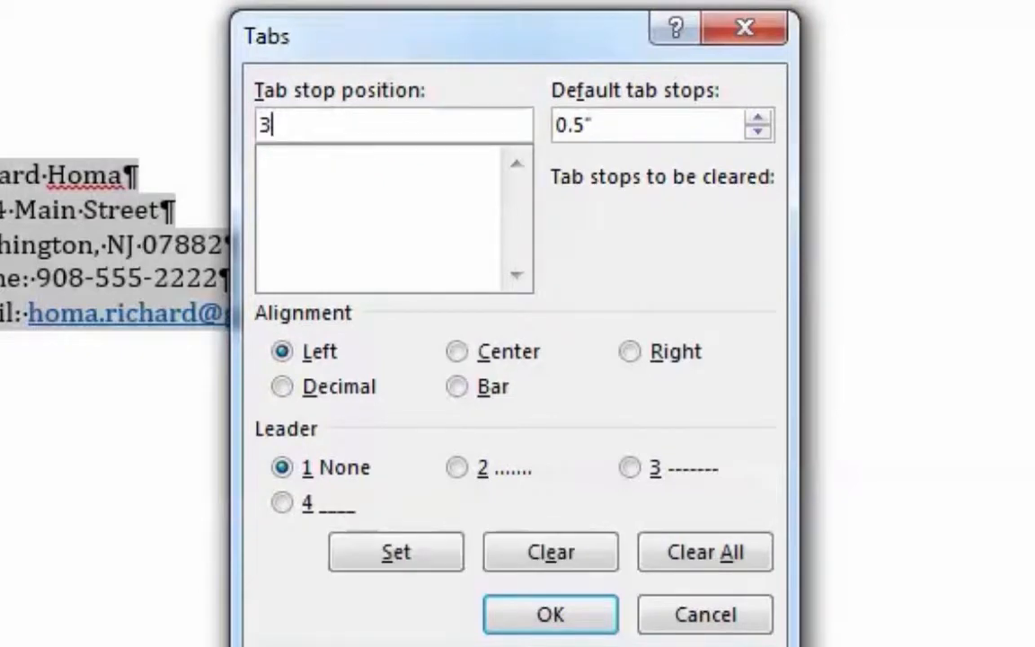
text(.5)
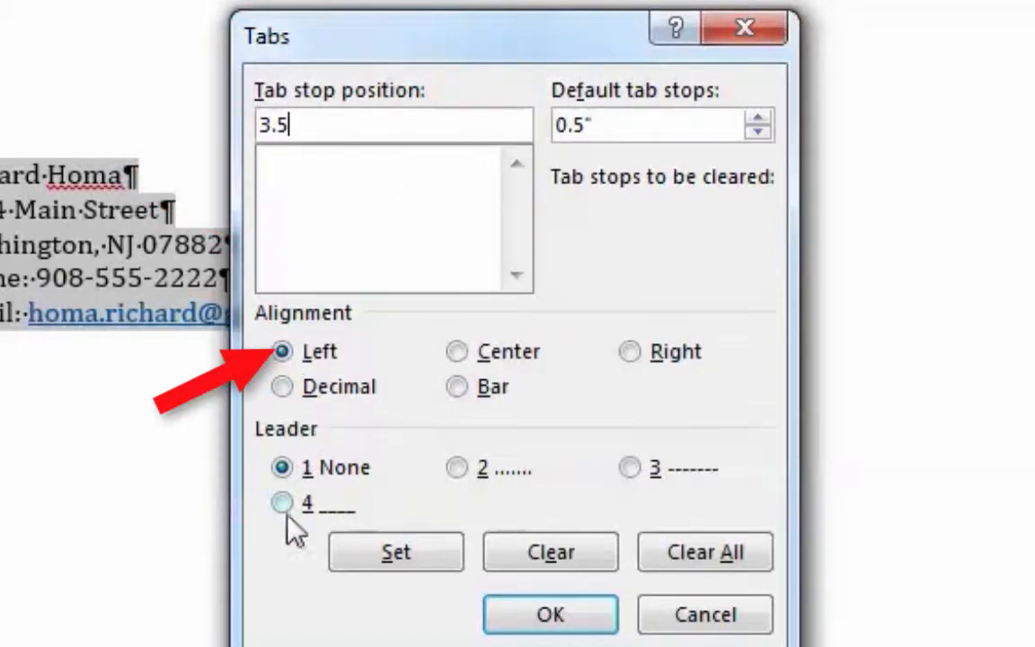
click(407, 554)
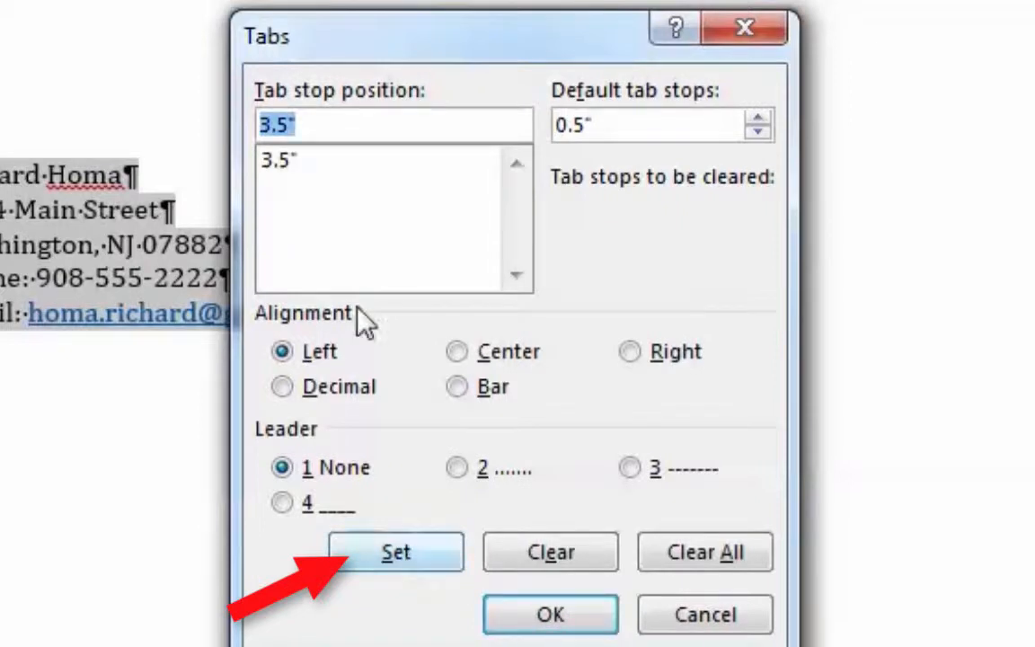
click(279, 162)
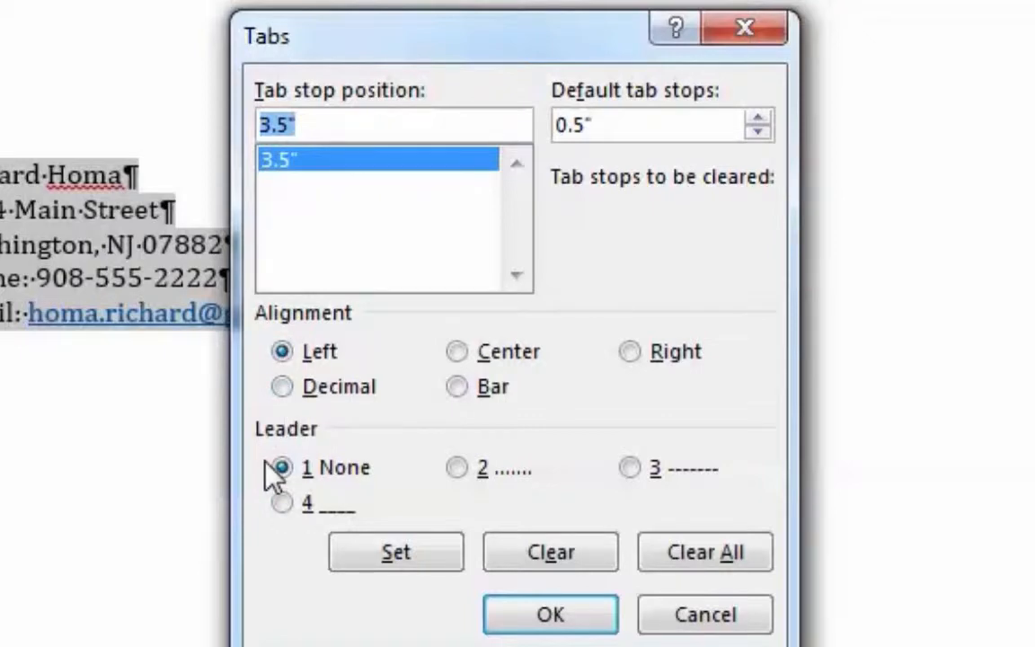
click(551, 618)
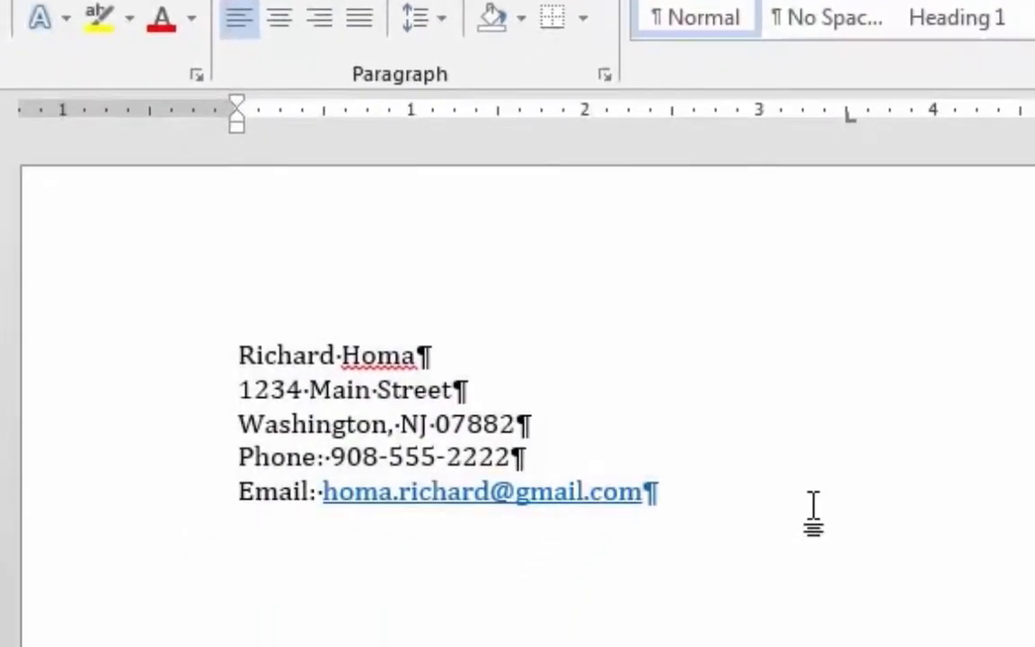
Enter the date "September 15, 2014" two returns below the email line and add two returns after it.
key(Return)
key(Return)
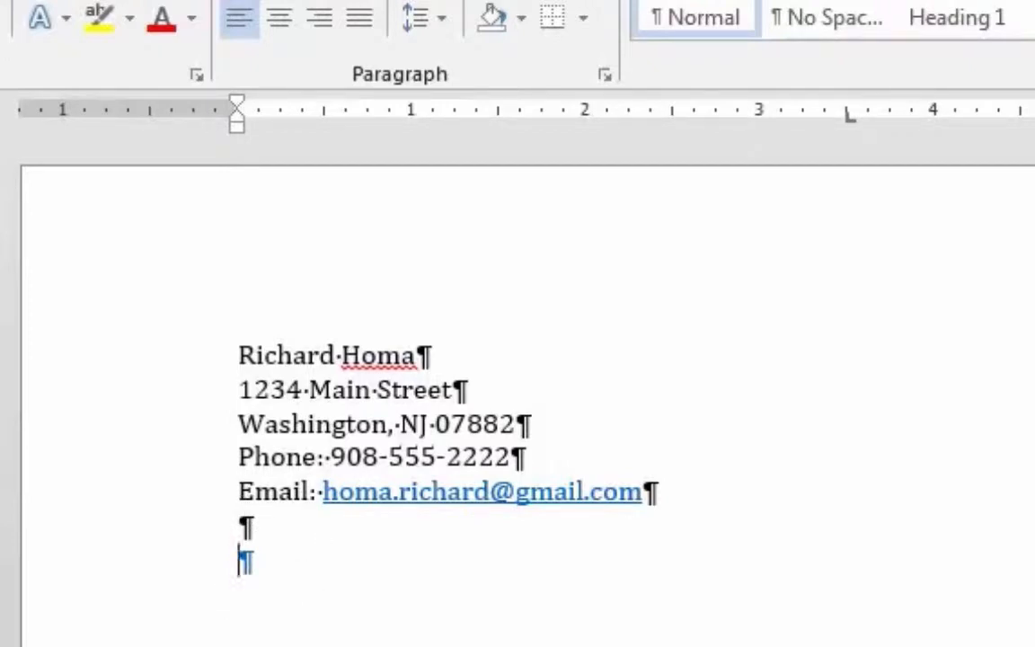
text(Septem)
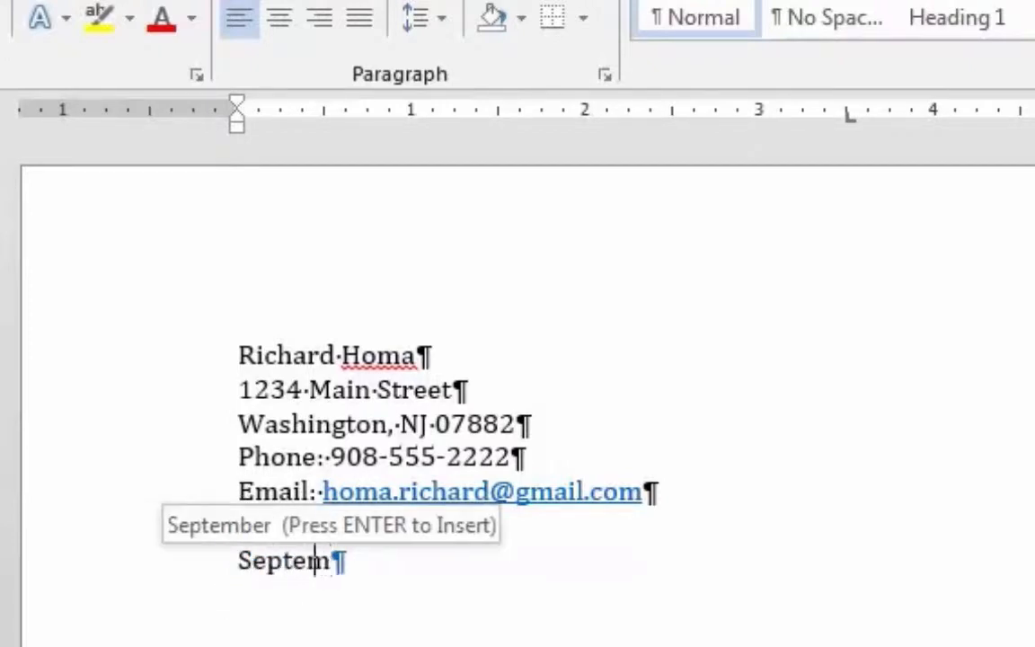
text(ber 15)
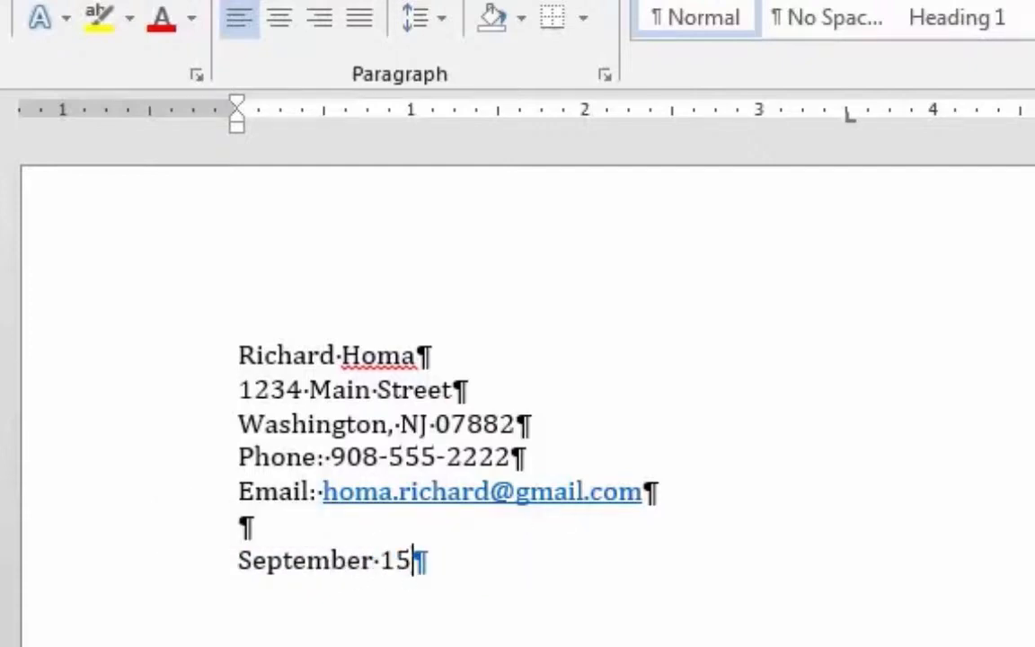
text(, 2014)
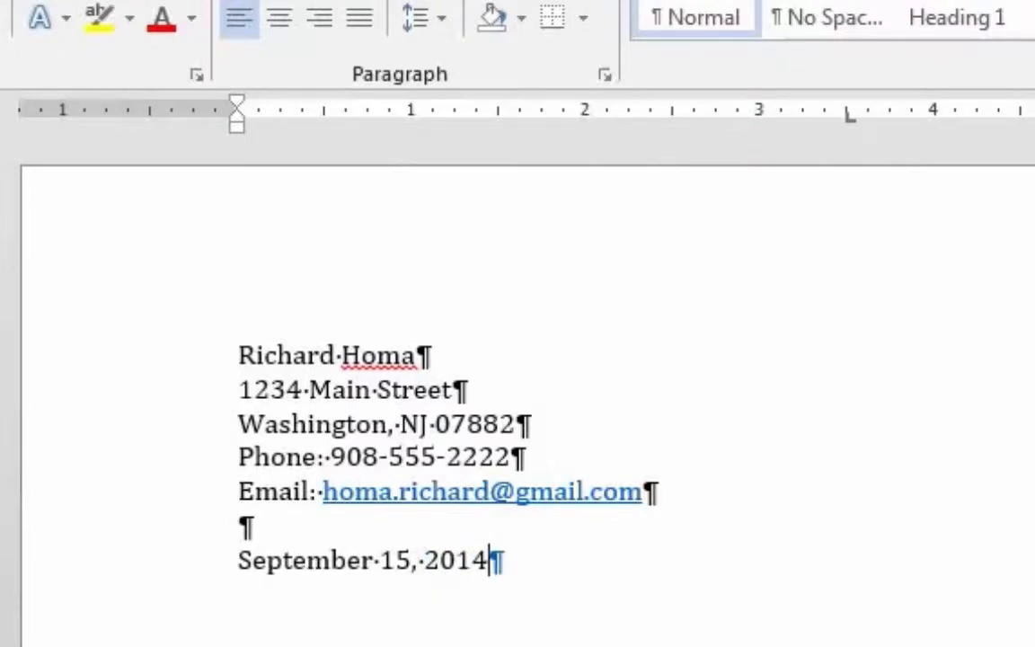
key(Return)
key(Return)
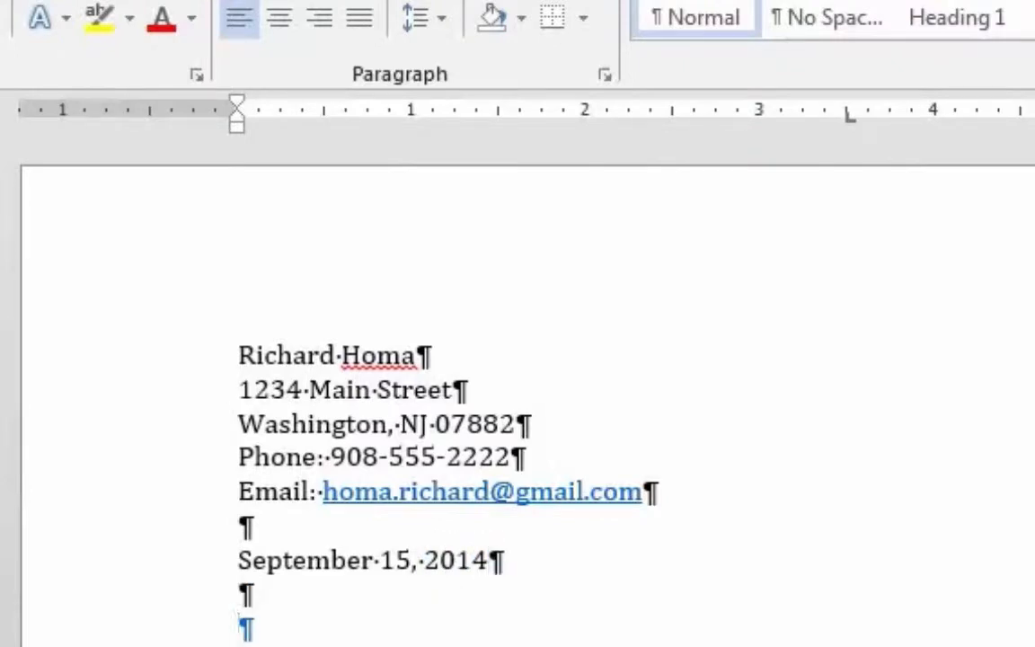
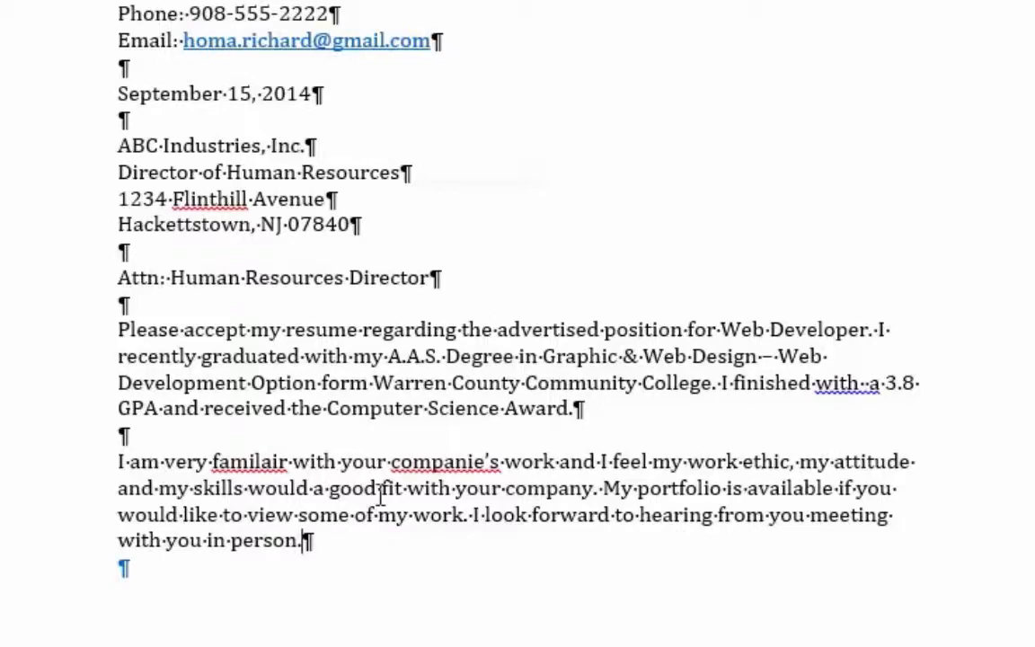
Add the closing "Sincerely," two returns below the last body paragraph.
key(Return)
key(Return)
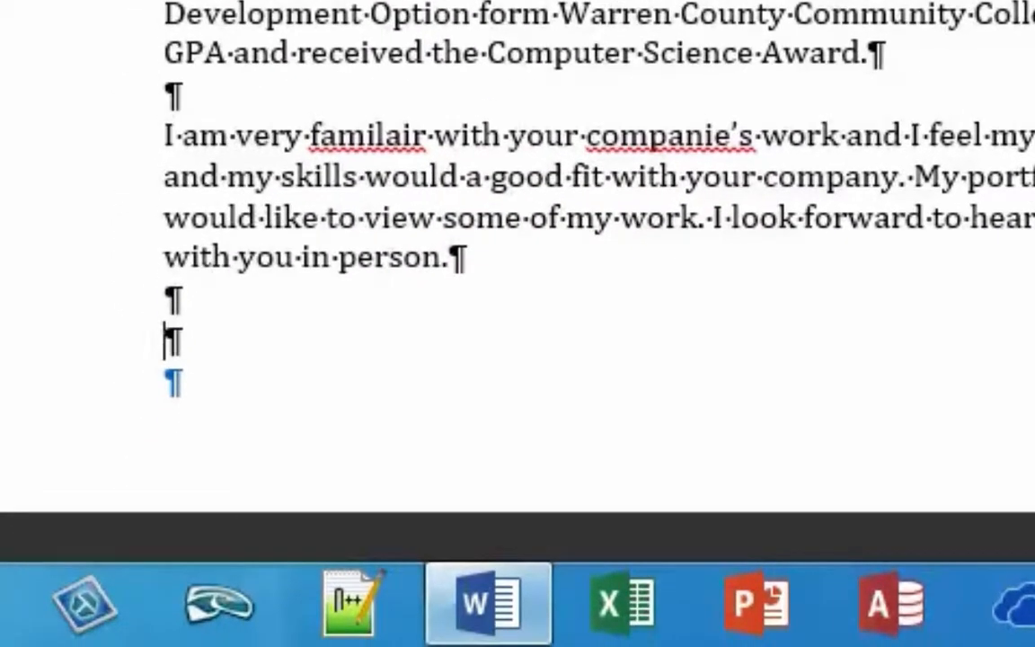
text(Sincerly)
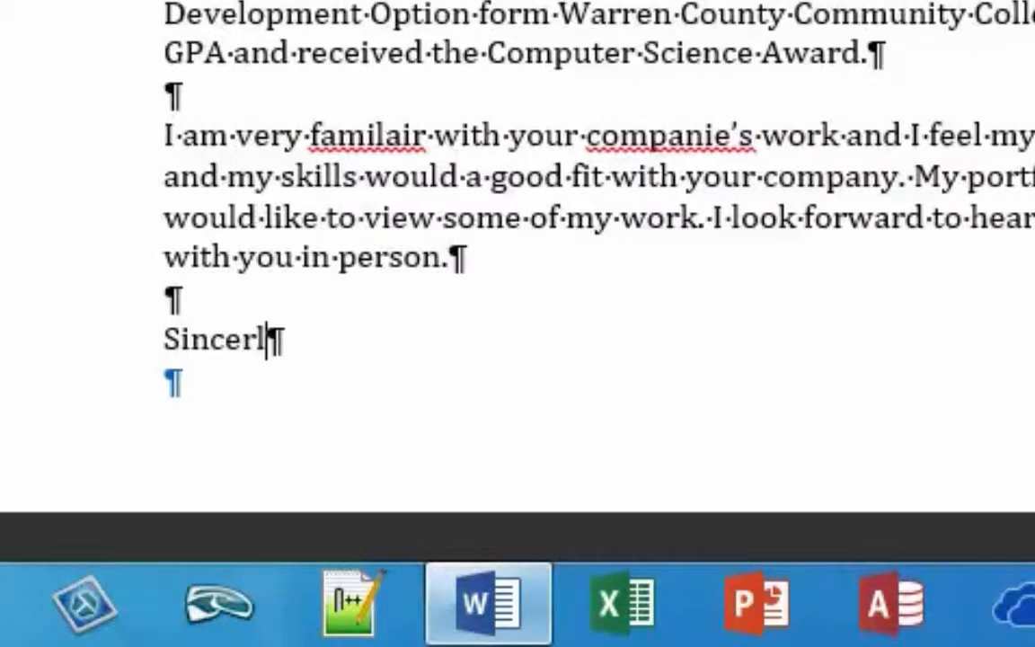
key(BackSpace)
key(BackSpace)
key(BackSpace)
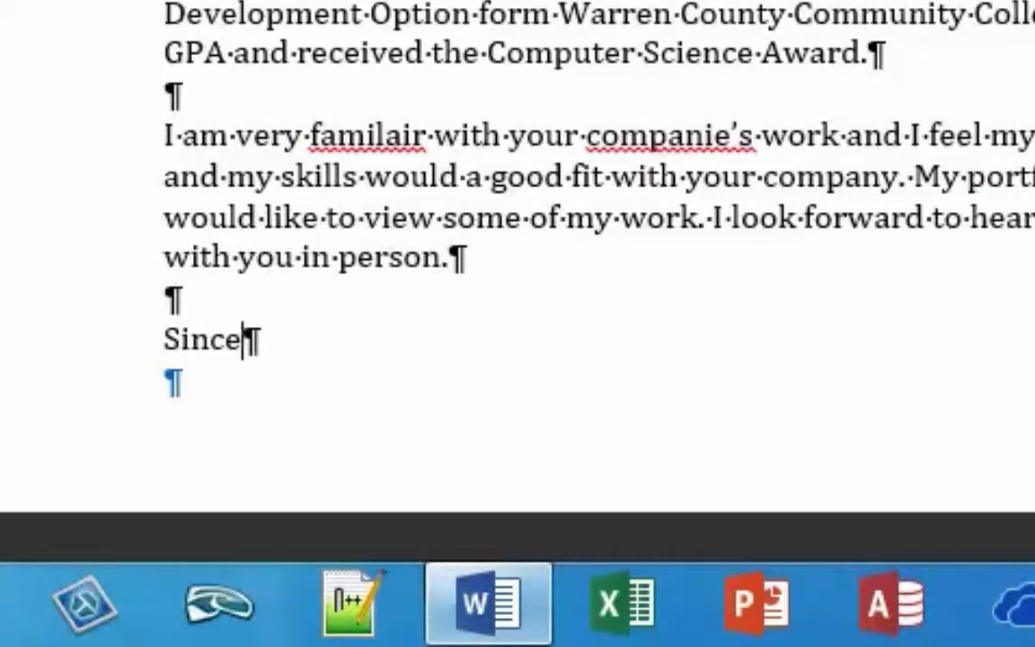
text(rely)
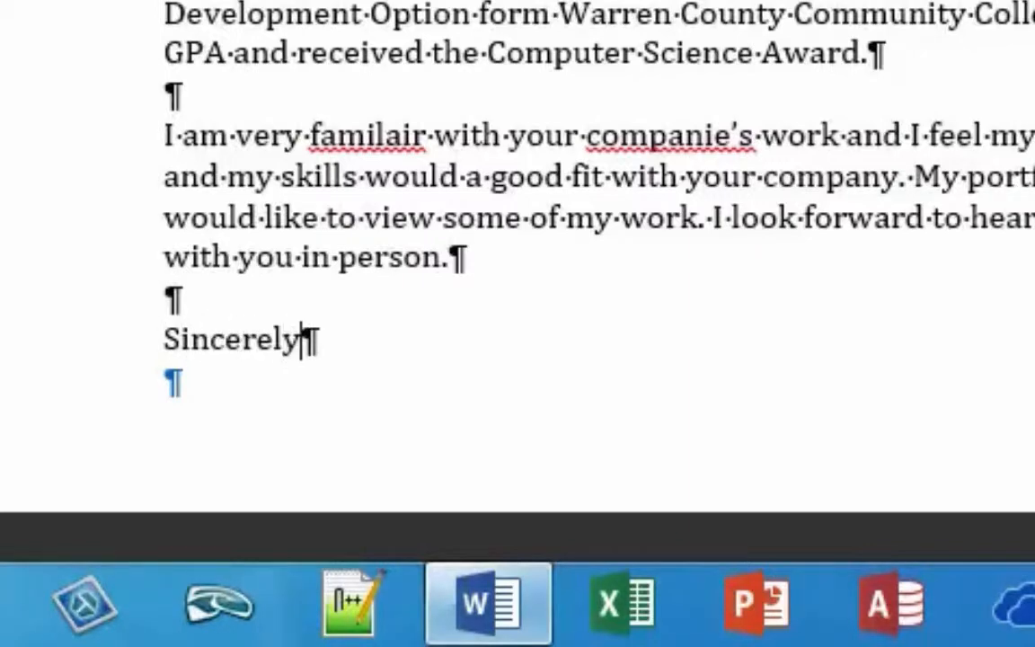
text(,)
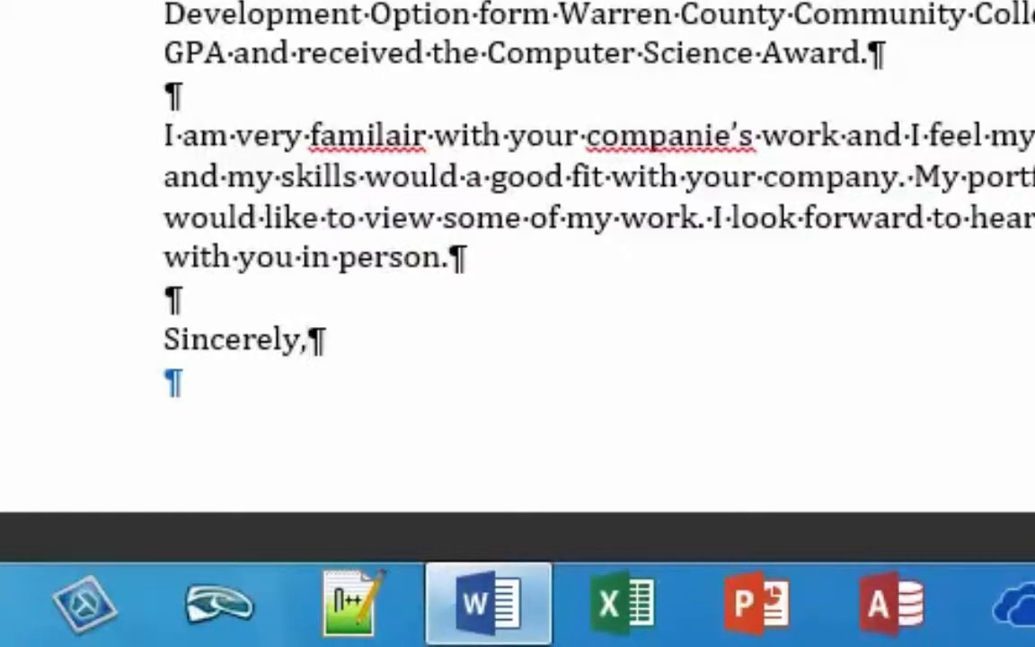
Leave a signature area of four returns below the closing and enter the sender's full name as the signature line.
key(Return)
key(Return)
key(Return)
key(Return)
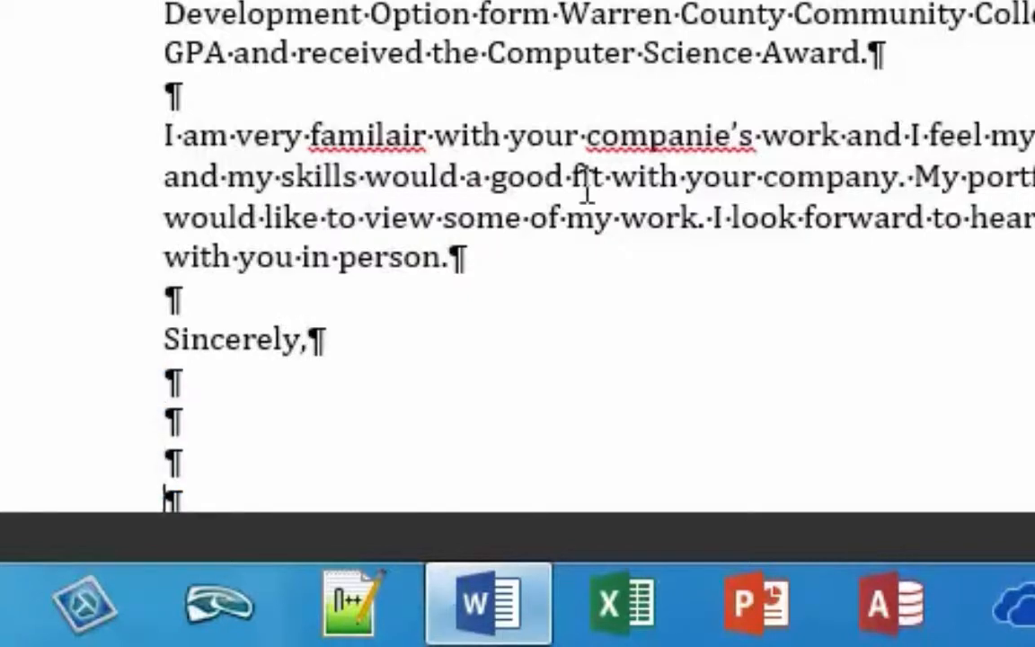
scroll(311, 323, down, 4)
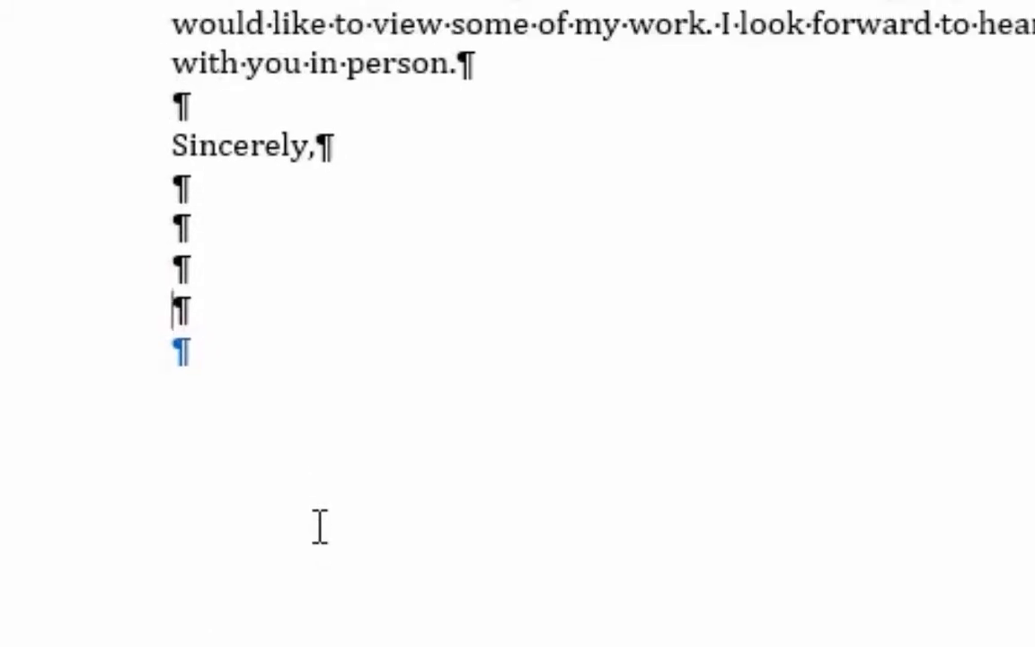
text(Richard Hom)
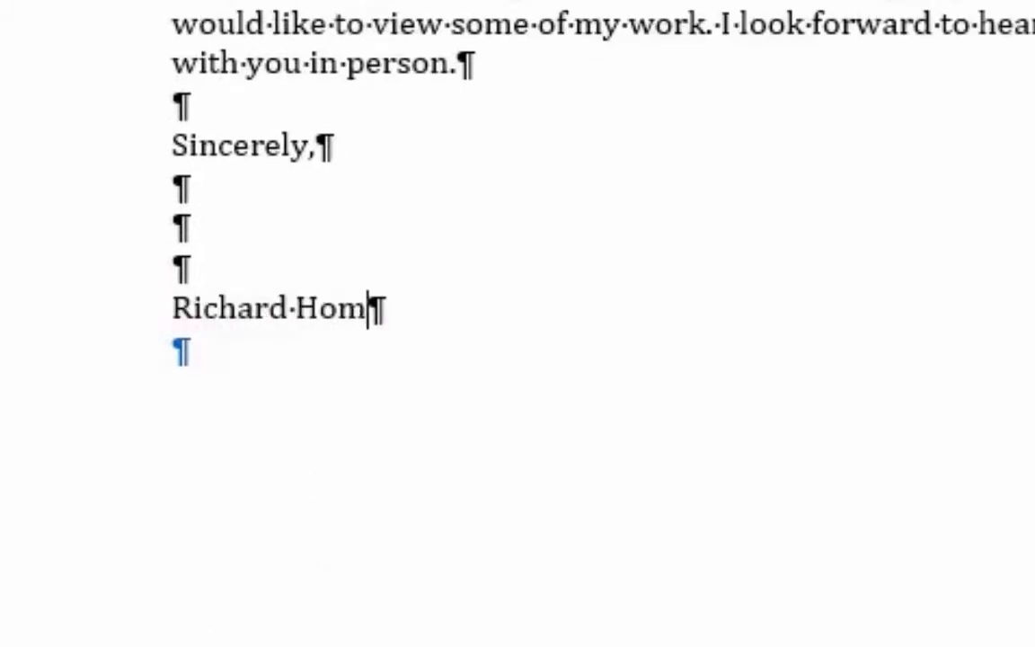
text(a)
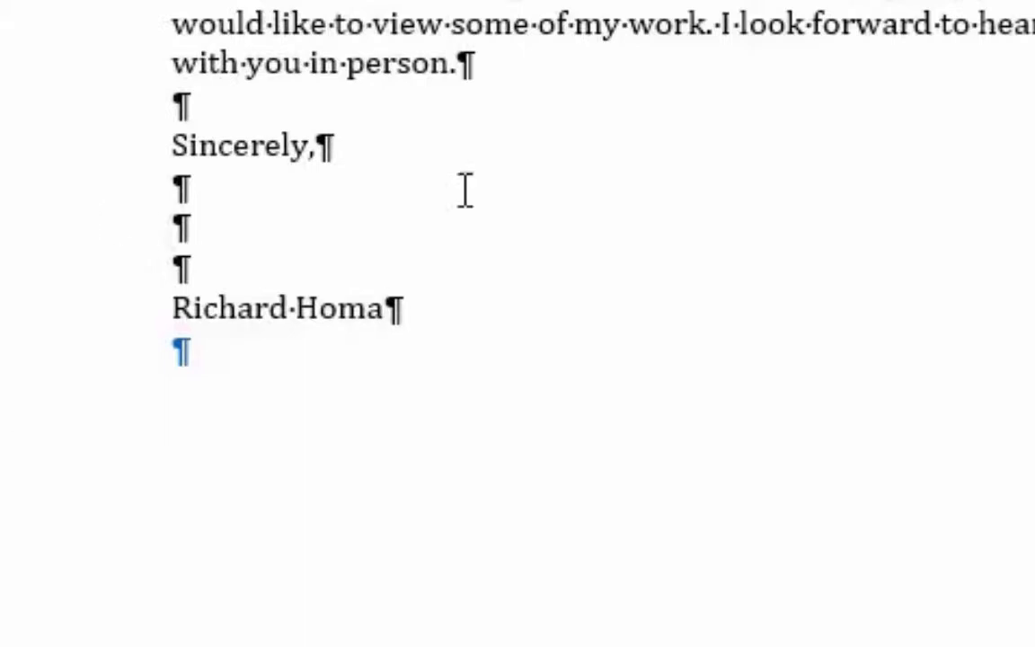
Review the whole letter from the return address down to the signature line.
scroll(637, 194, up, 1)
scroll(637, 194, up, 3)
scroll(637, 194, down, 3)
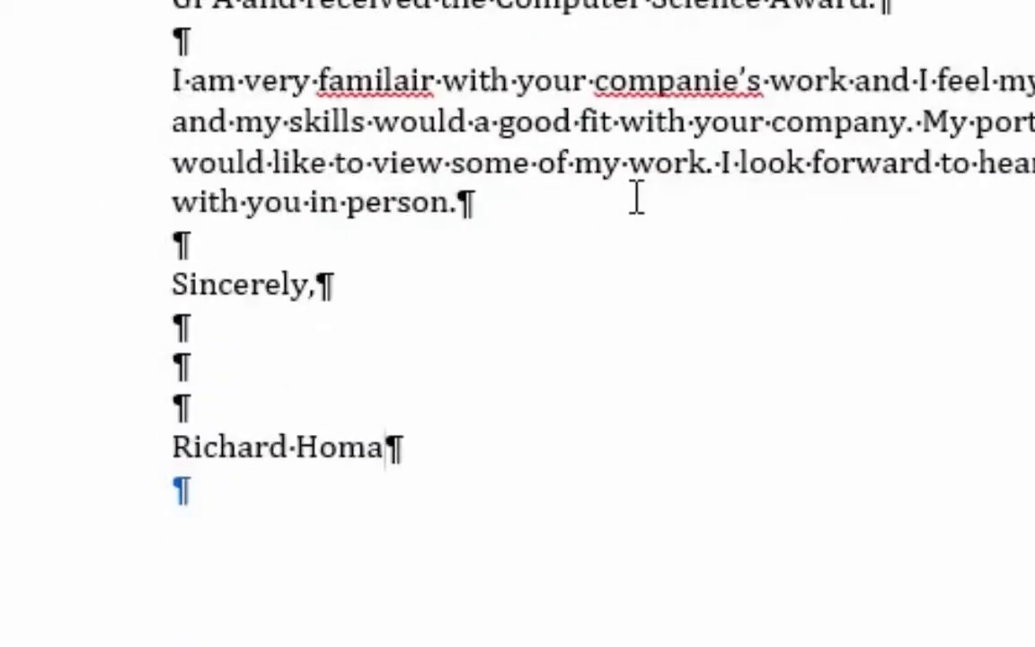
scroll(637, 194, up, 3)
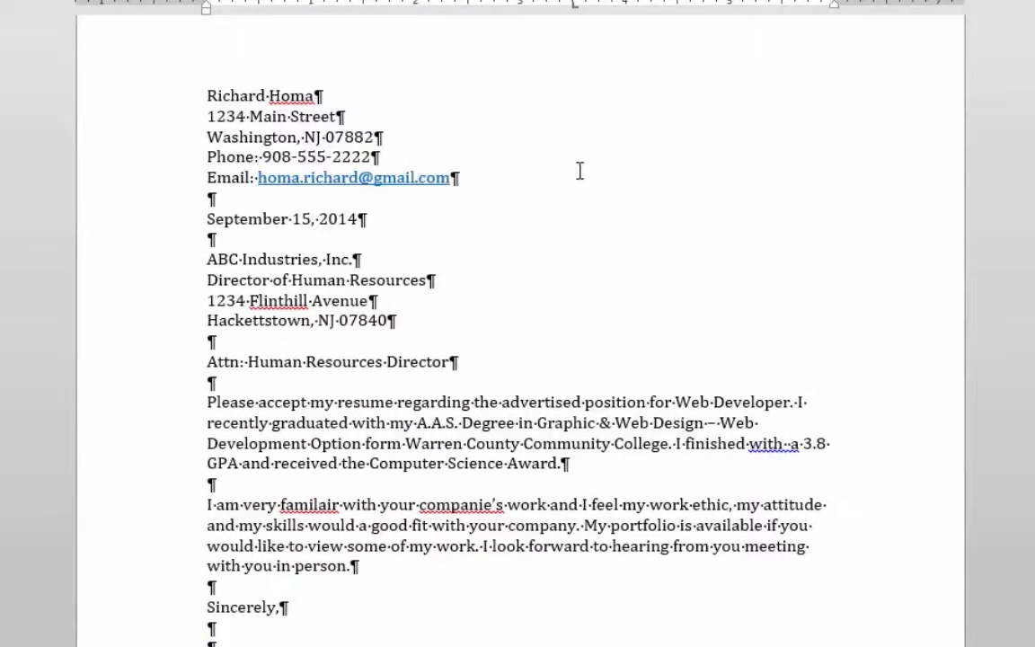
scroll(594, 560, down, 2)
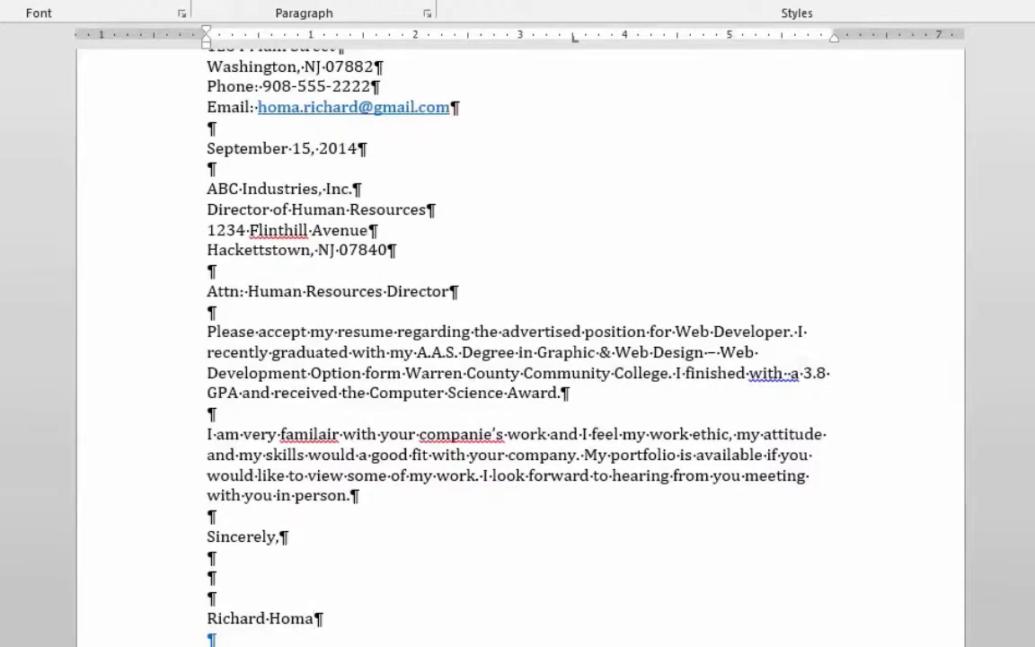
scroll(422, 629, up, 3)
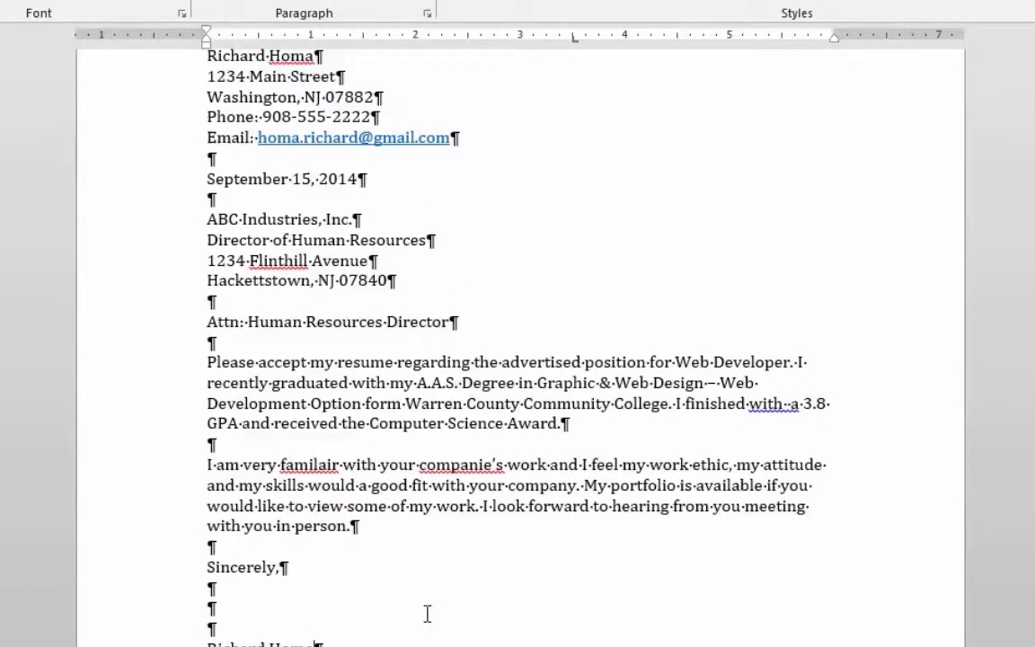
scroll(425, 612, down, 2)
scroll(425, 612, up, 1)
scroll(427, 614, up, 1)
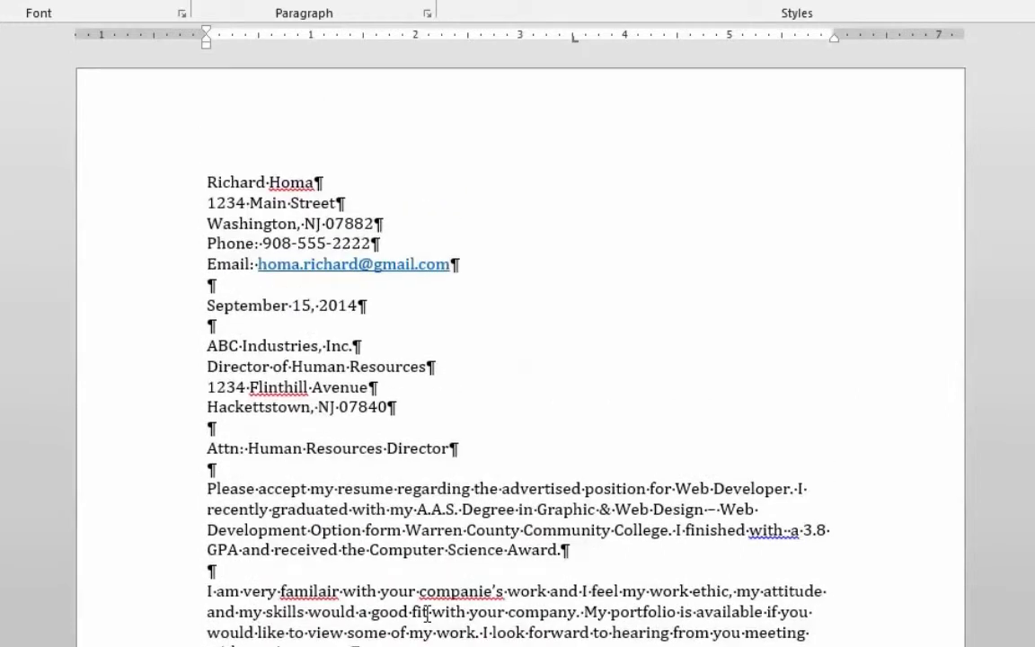
Indent the date, the closing "Sincerely," and the signature line to the 3.5" tab stop with one tab each.
scroll(427, 614, down, 2)
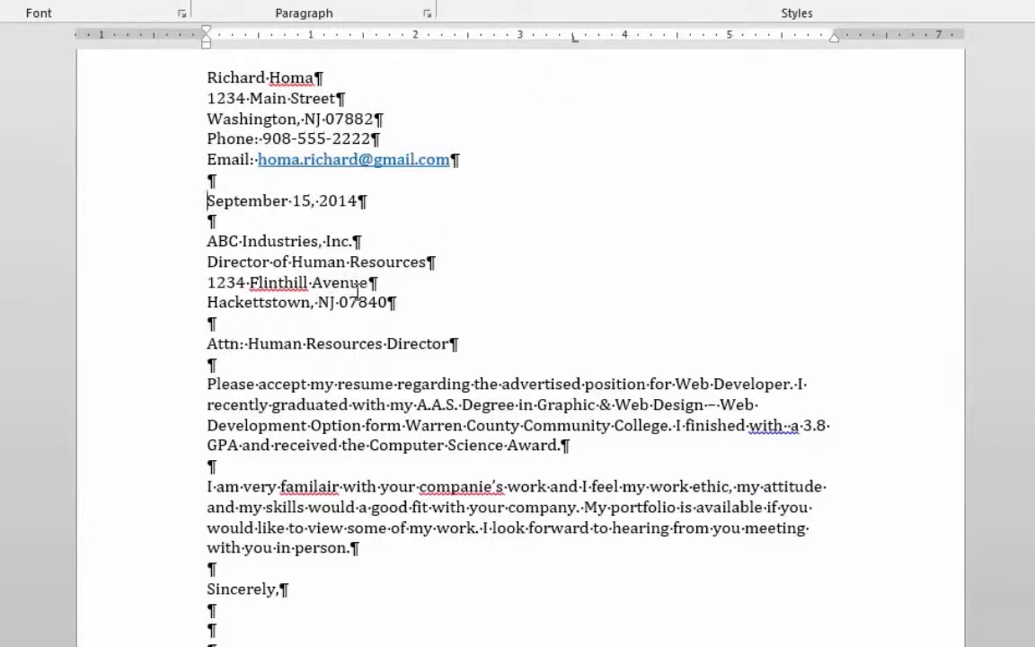
click(204, 202)
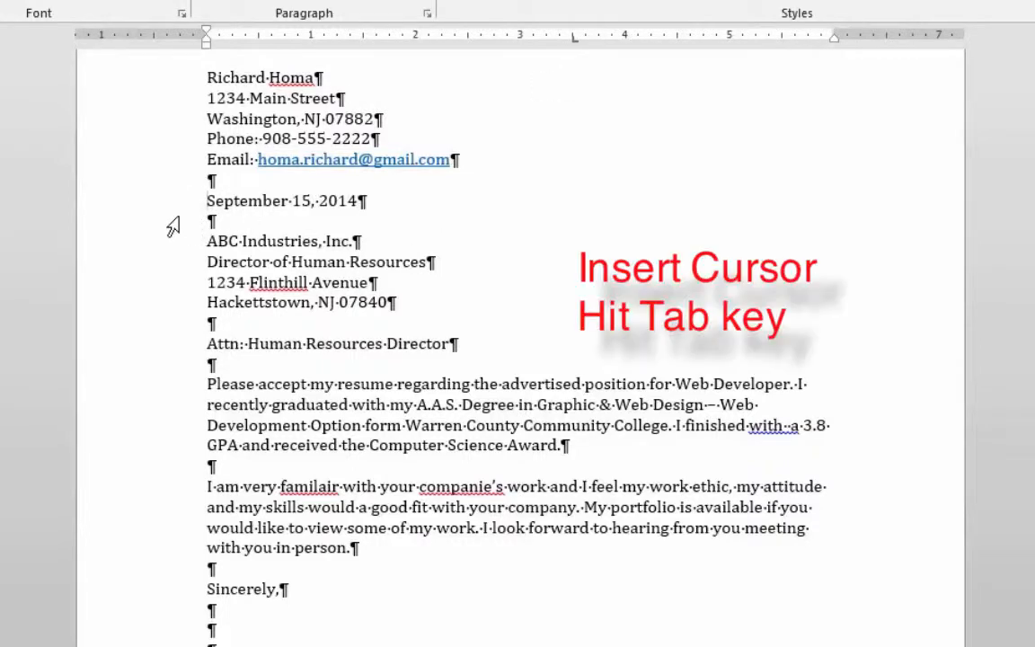
key(Tab)
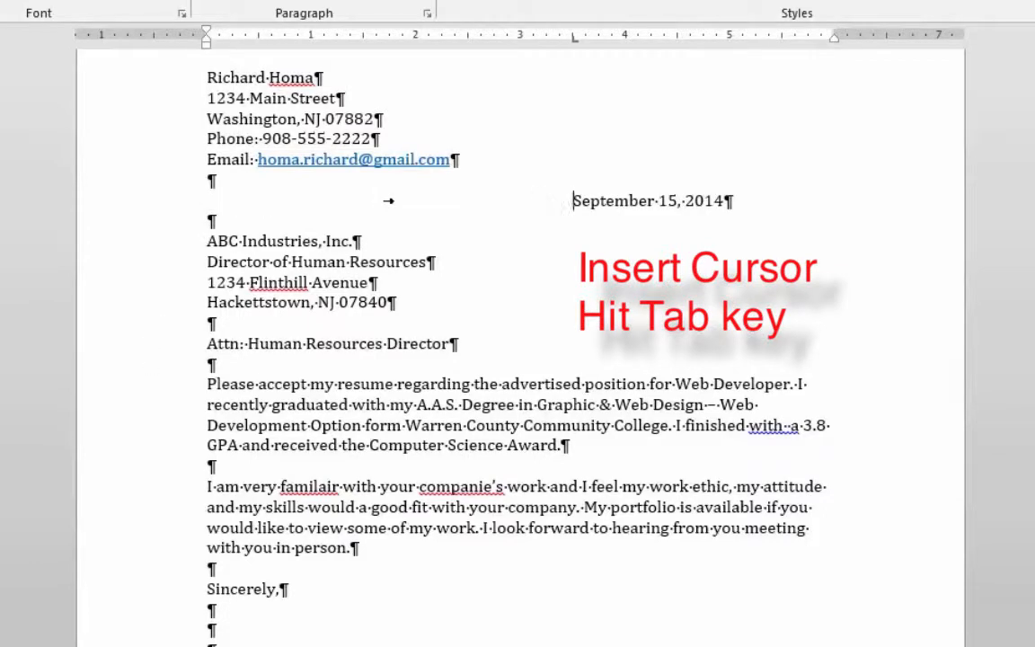
click(205, 590)
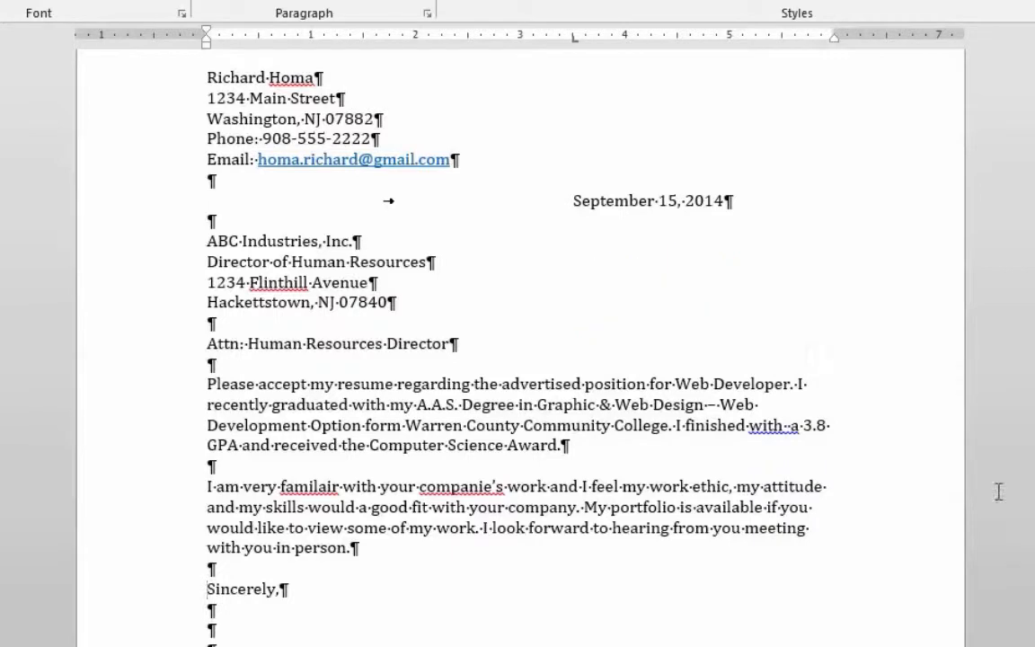
key(Tab)
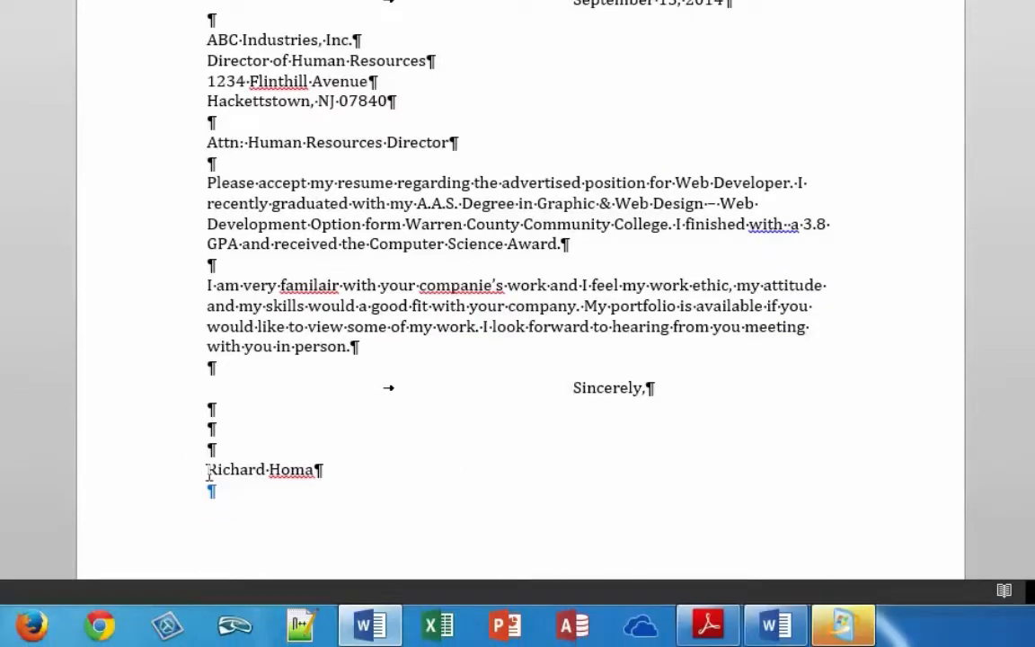
click(206, 469)
key(Tab)
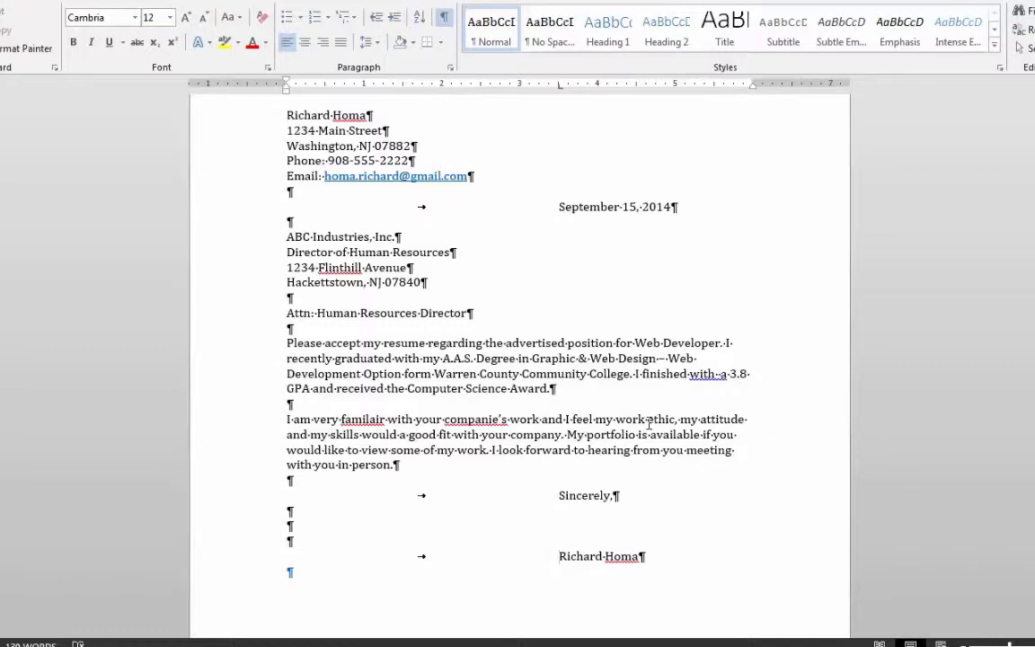
Check the signature line's tab stop position, alignment and leader settings without changing them.
click(450, 68)
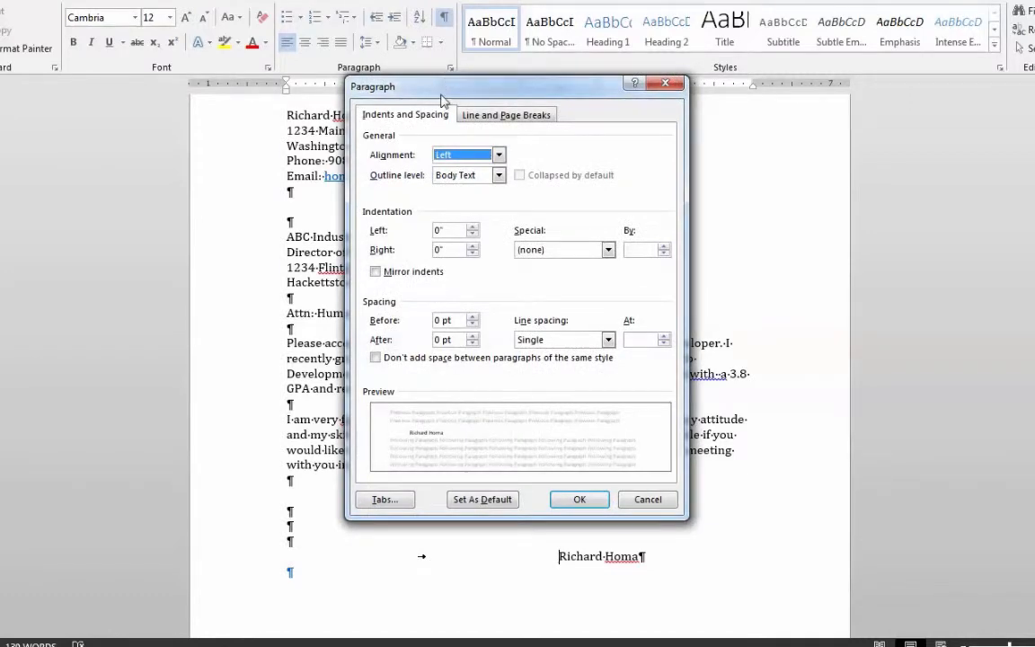
click(384, 499)
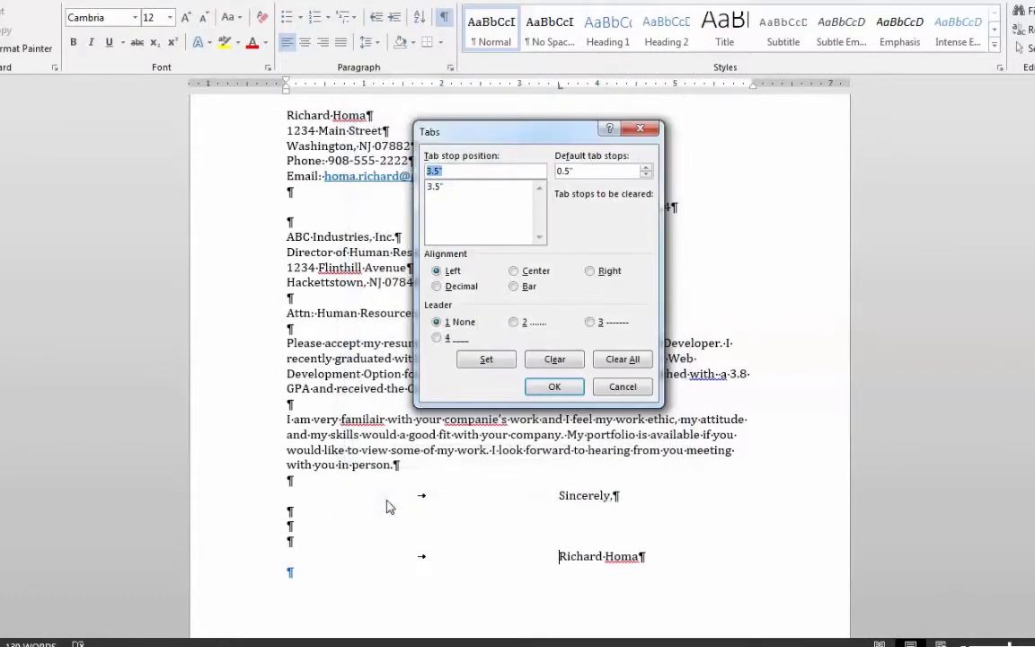
click(433, 188)
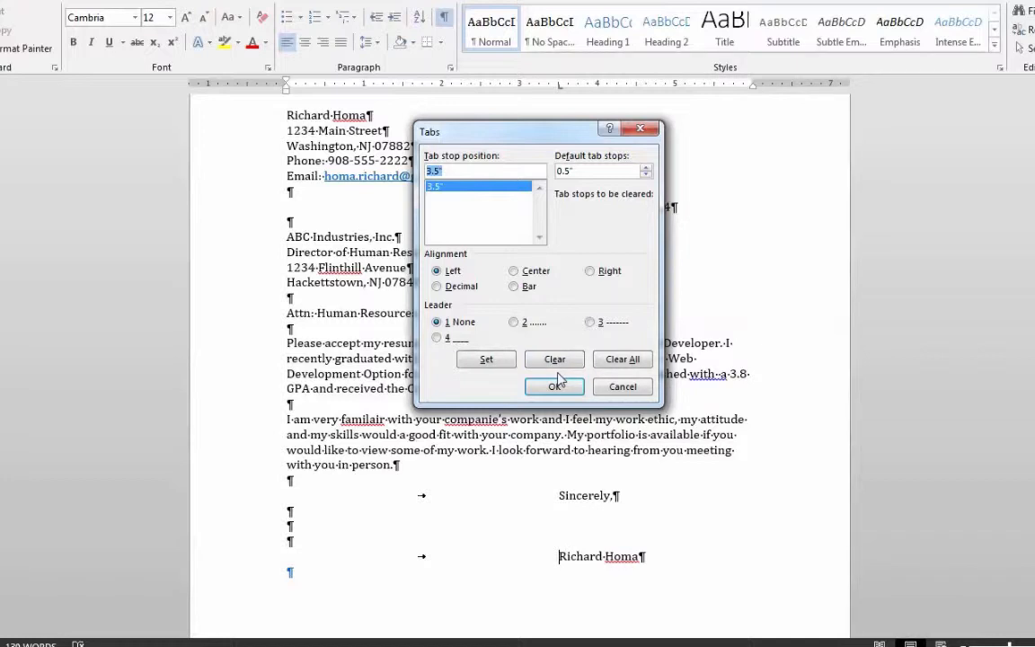
click(639, 386)
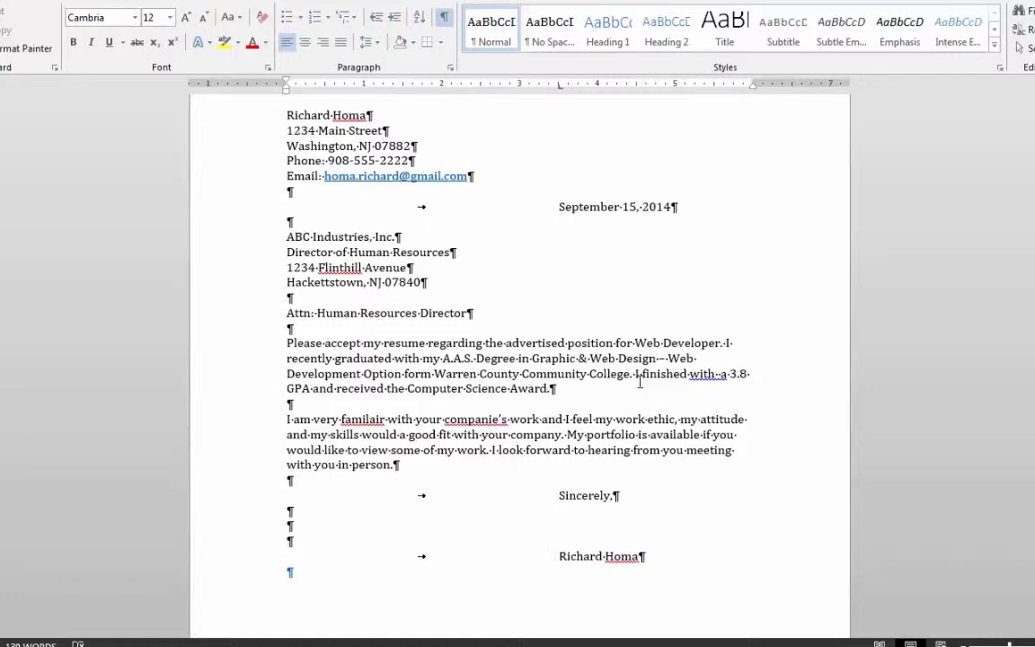
Check which margin preset the page uses, leaving the margins as they are.
scroll(640, 381, up, 1)
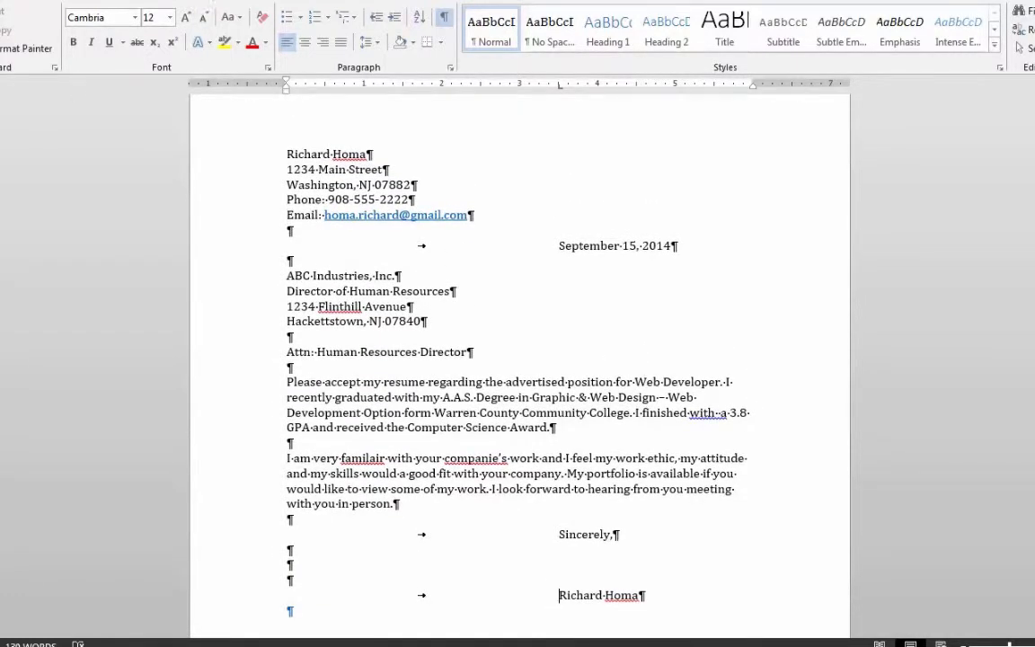
click(172, 2)
click(22, 27)
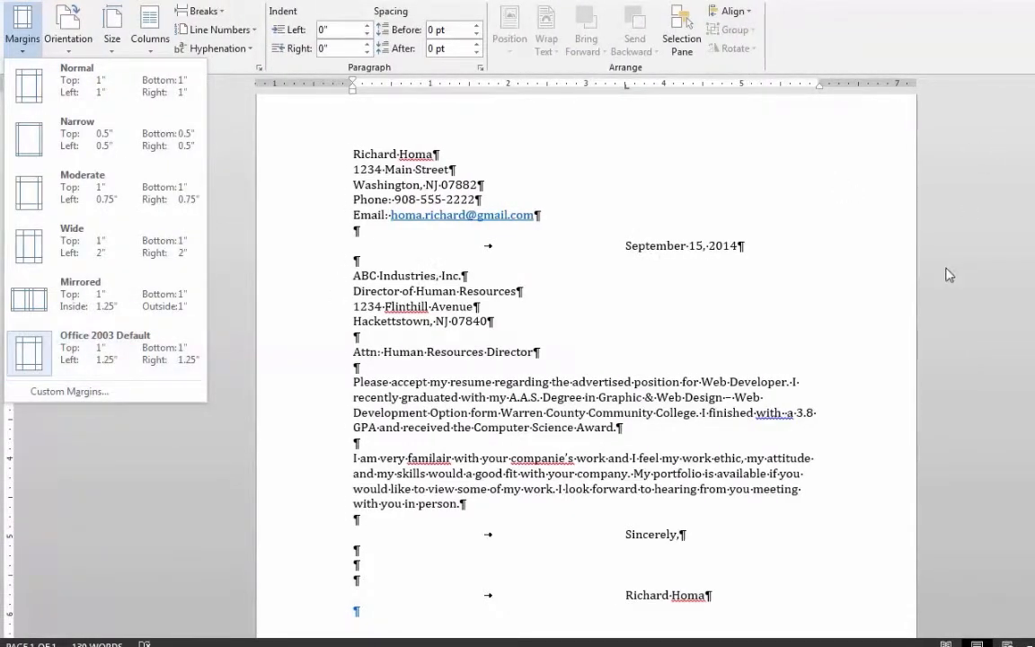
click(947, 268)
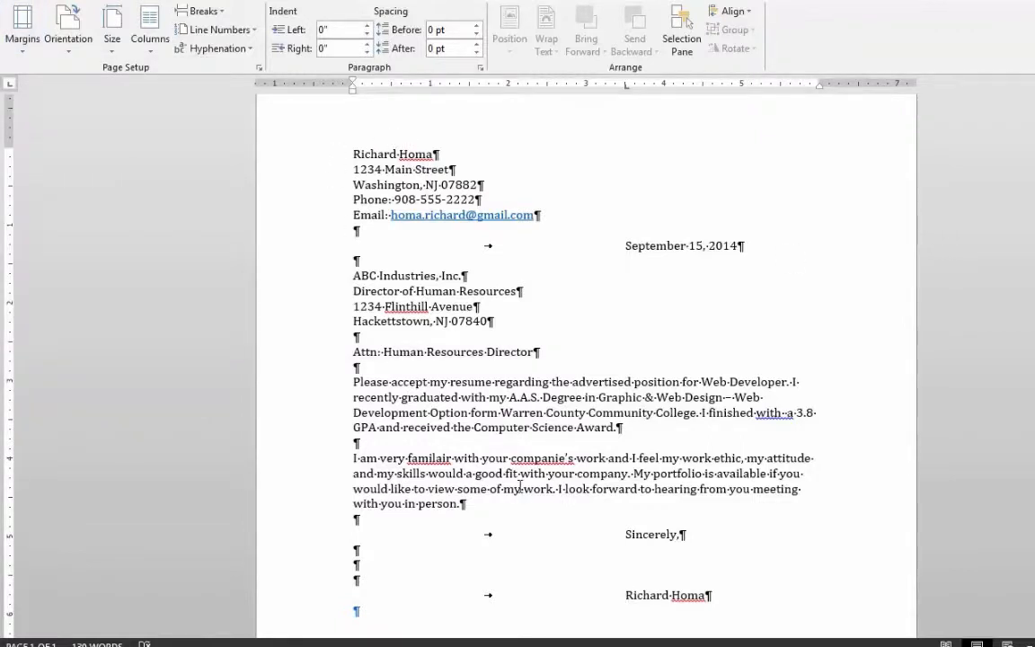
Run the spelling and grammar check, ignoring the flagged surname and the street name "Flinthill".
scroll(520, 487, down, 3)
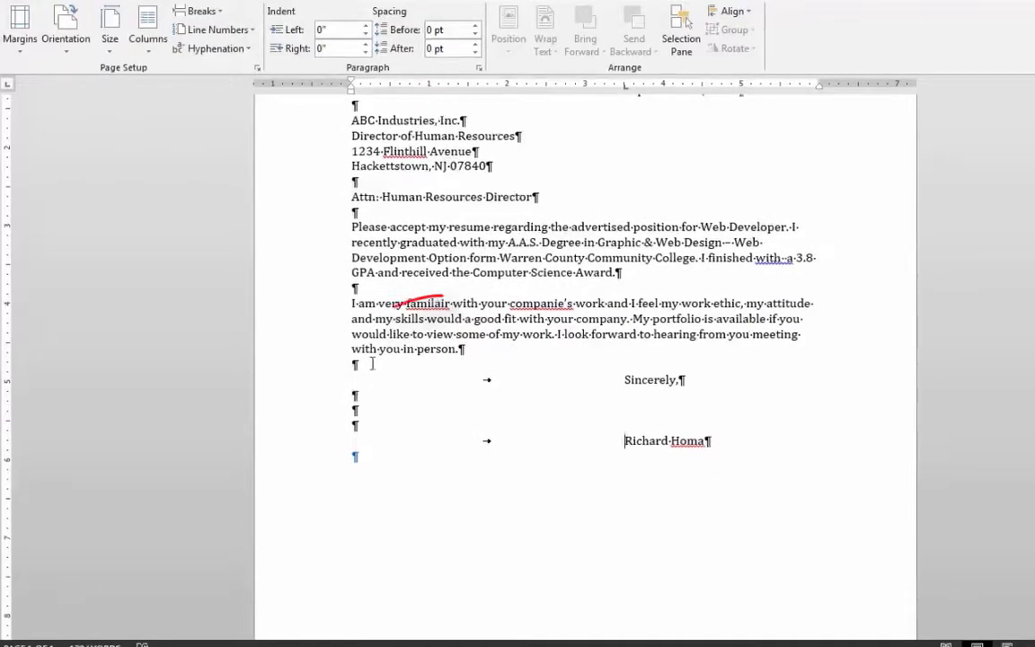
scroll(647, 385, up, 4)
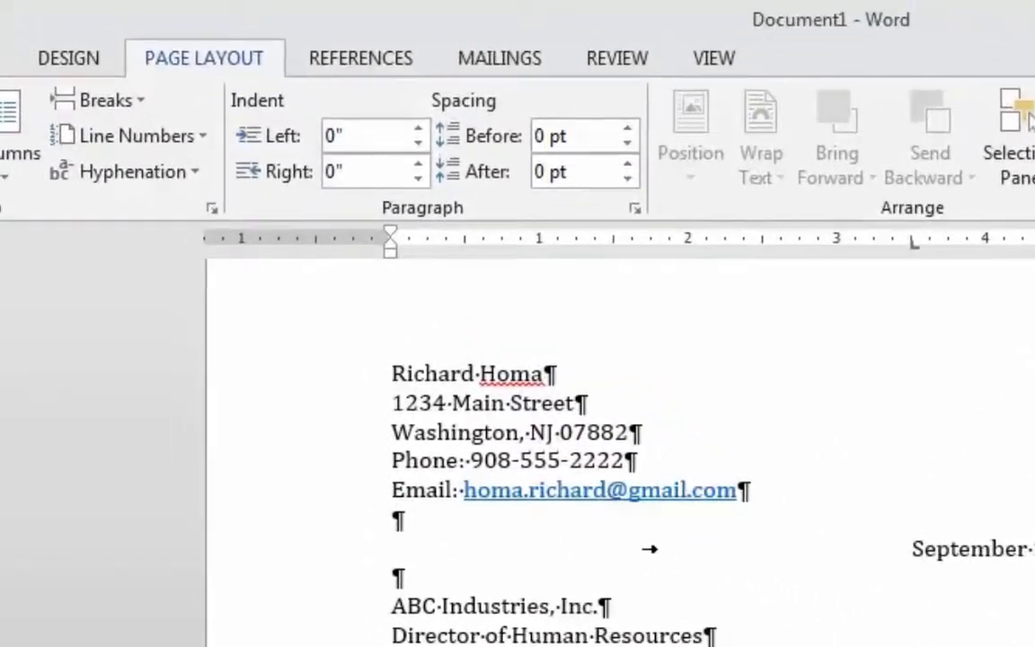
click(617, 61)
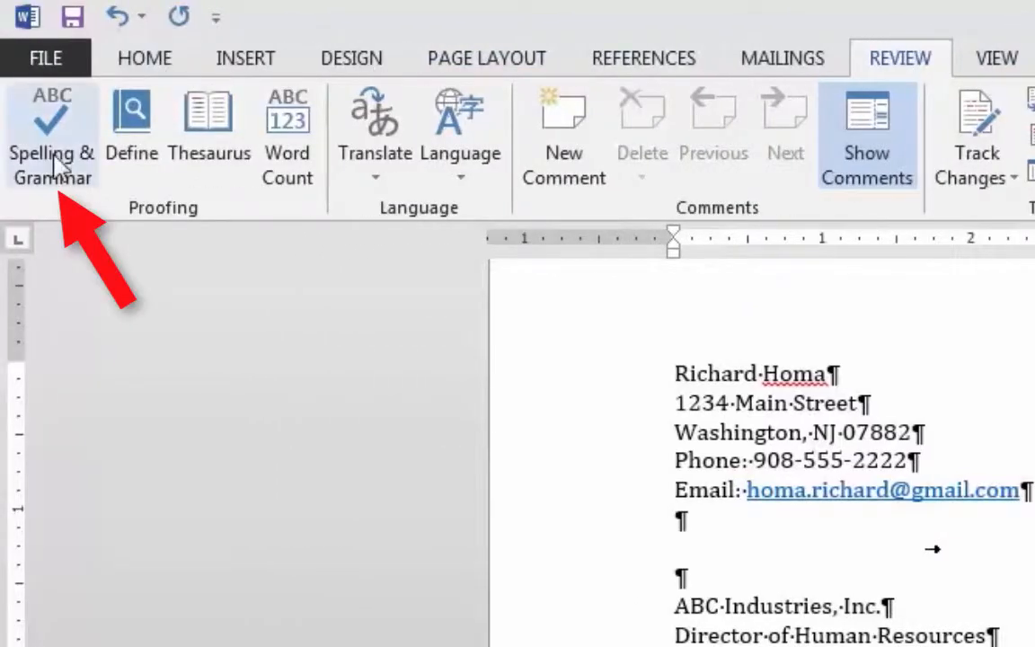
click(45, 164)
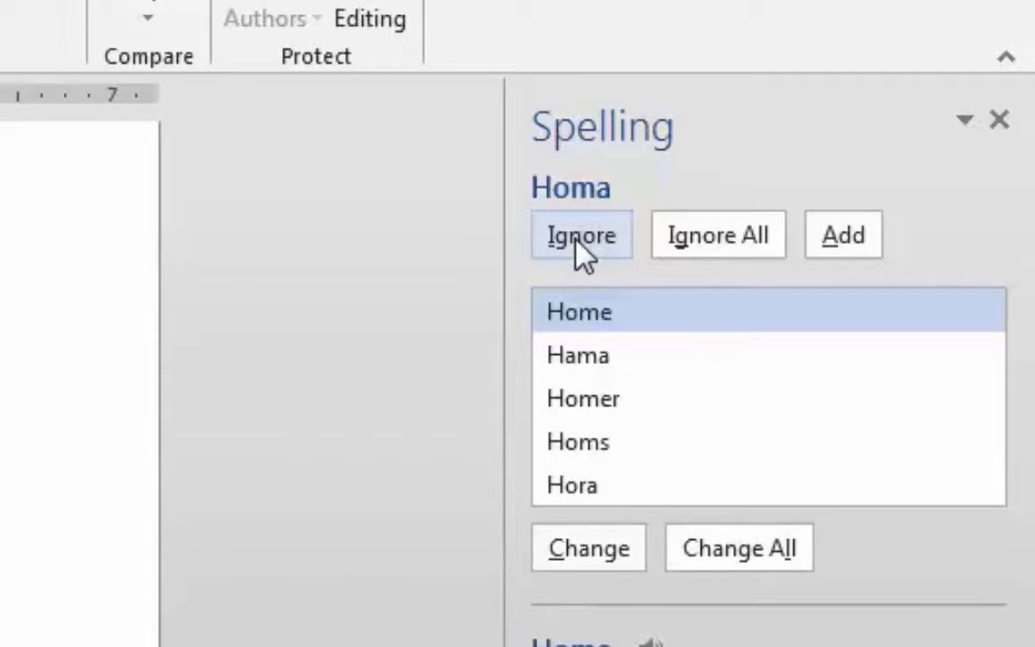
click(577, 243)
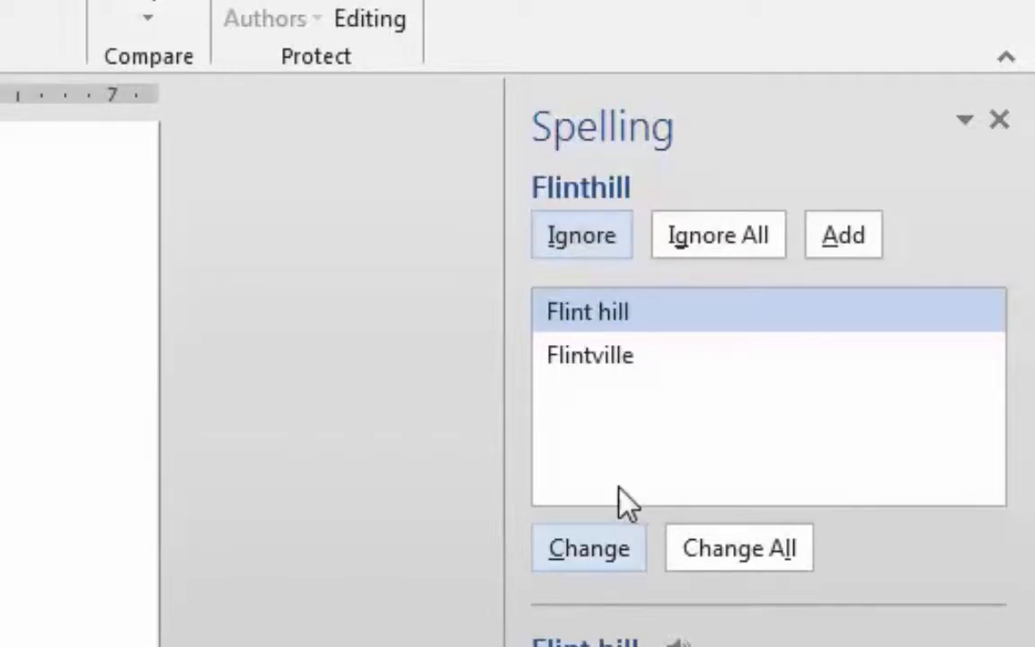
click(595, 242)
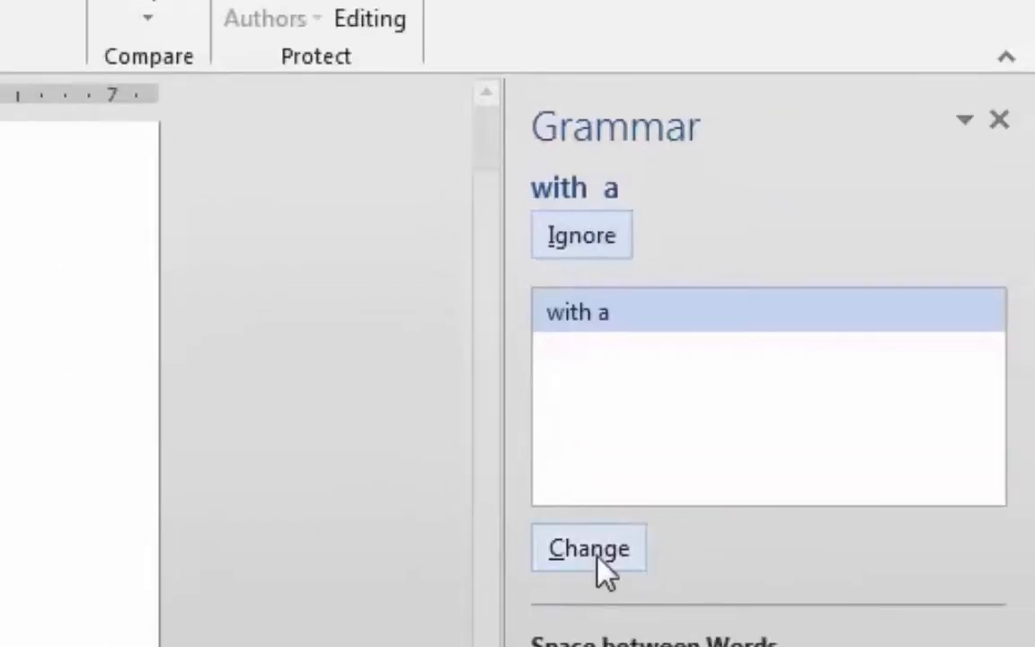
Correct the double space in "with a", change "familair" to "familiar" and "companie's" to "company's", and finish the check.
click(593, 550)
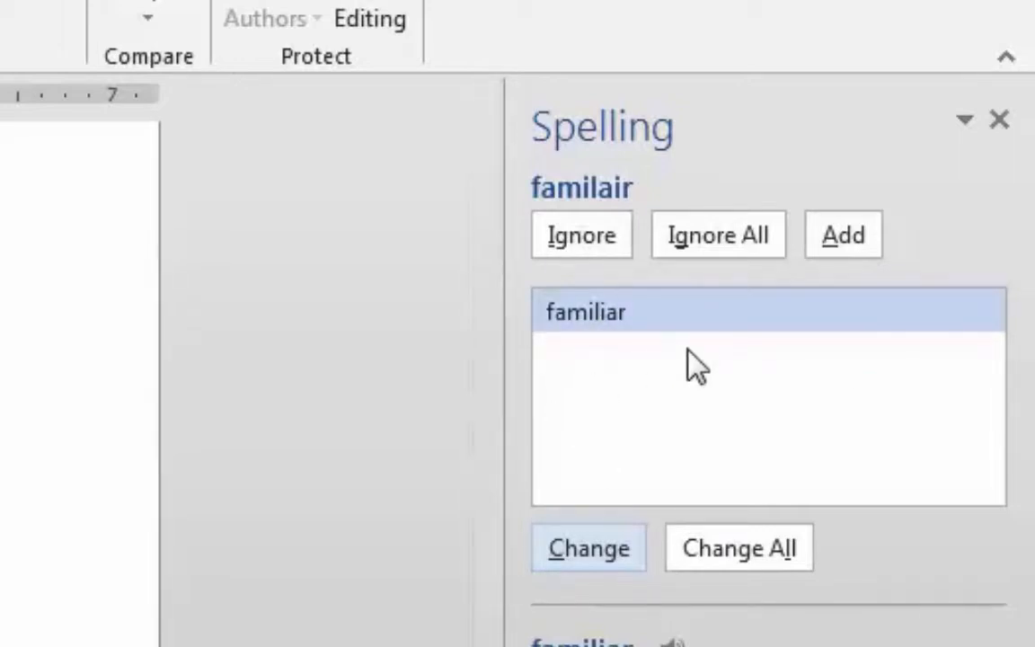
click(610, 542)
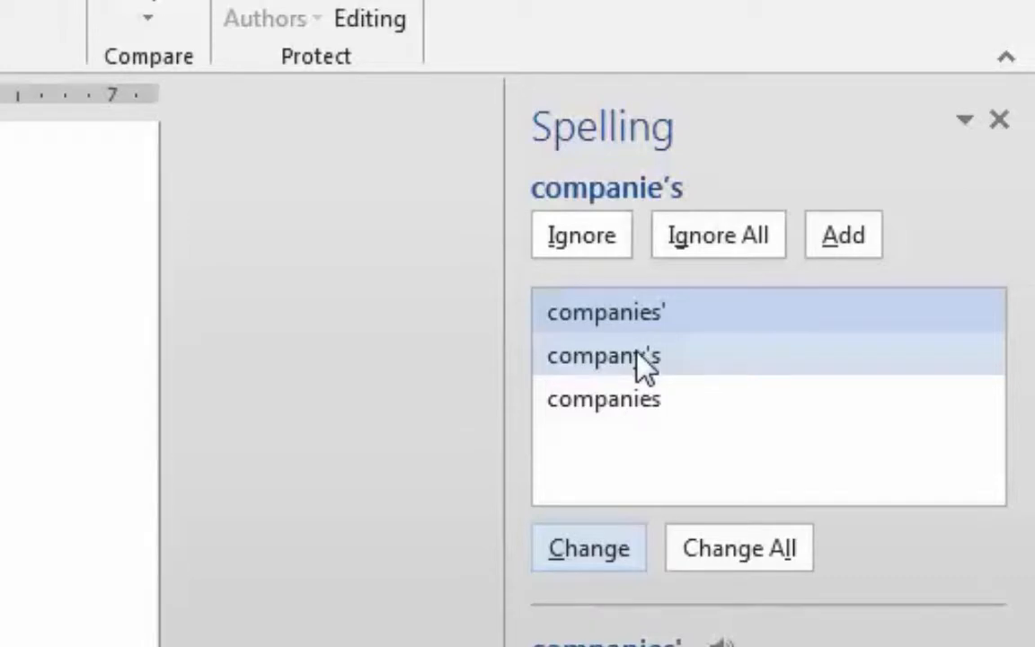
click(644, 359)
click(628, 550)
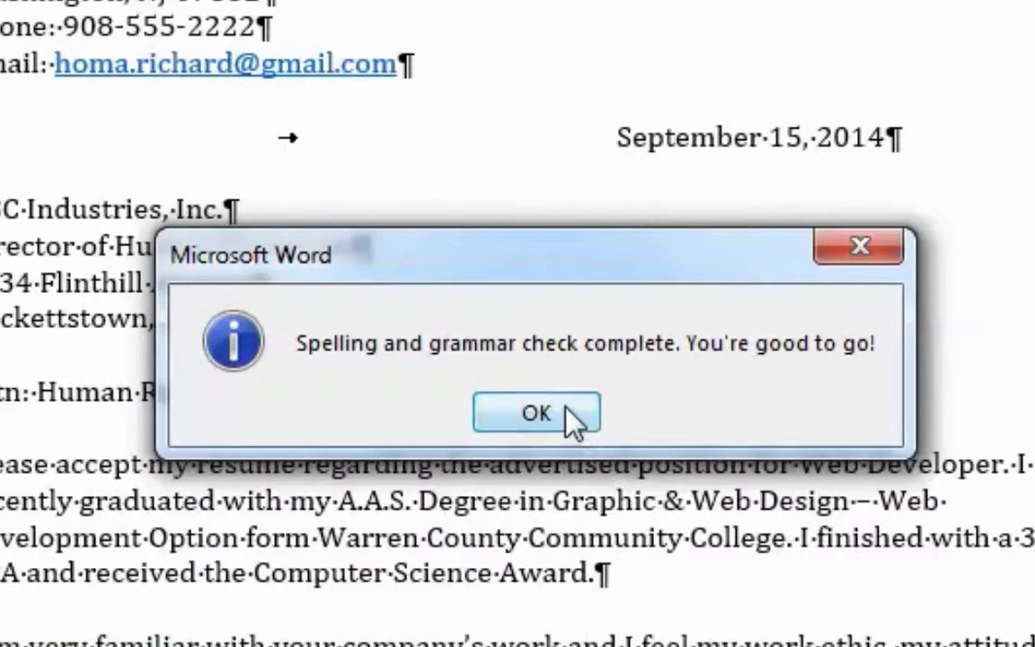
click(565, 409)
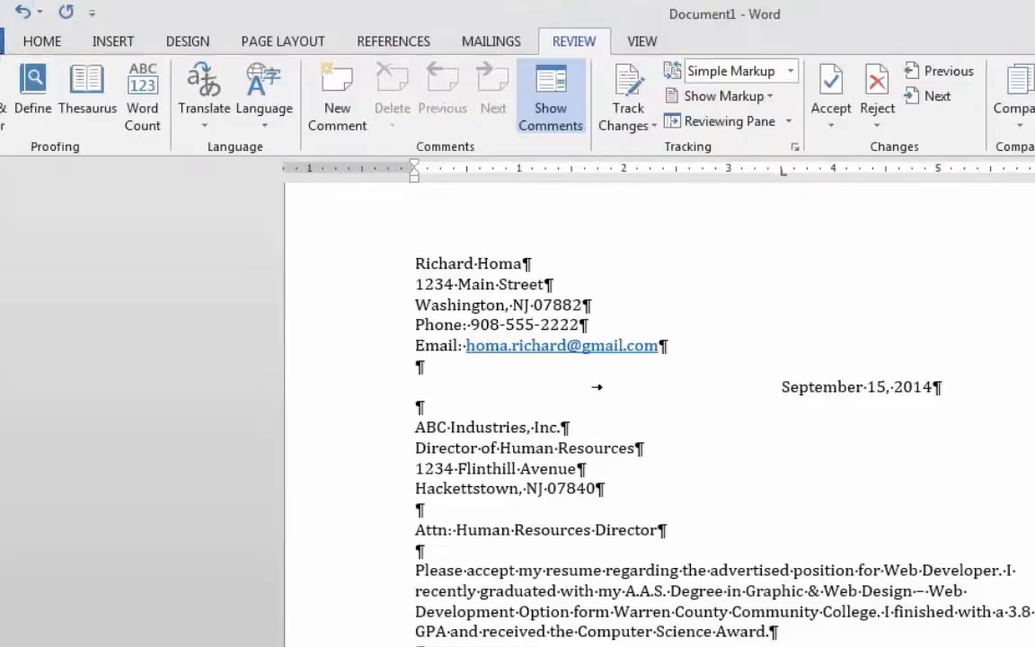
Start saving the letter under a new name and choose the Assignments folder in My Documents, CSC112M1, Word as its location.
click(2, 41)
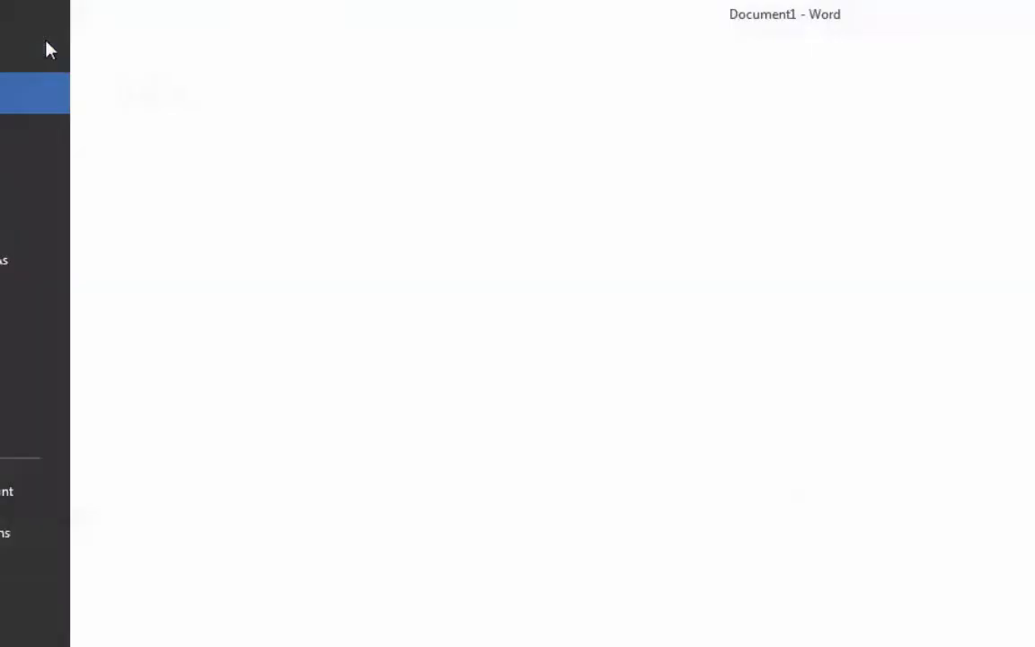
click(49, 260)
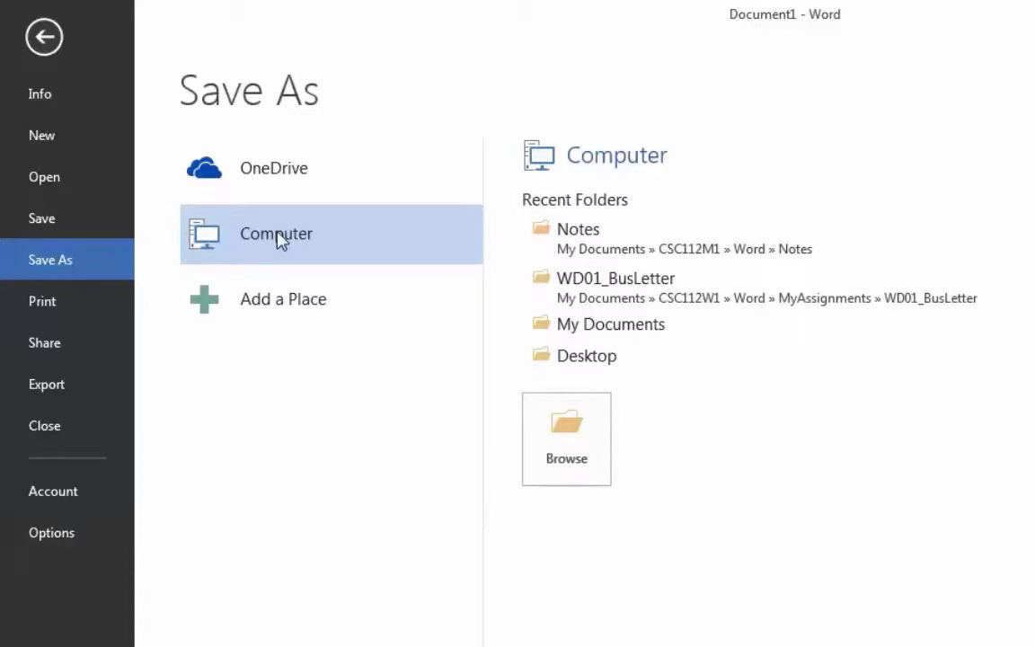
click(599, 325)
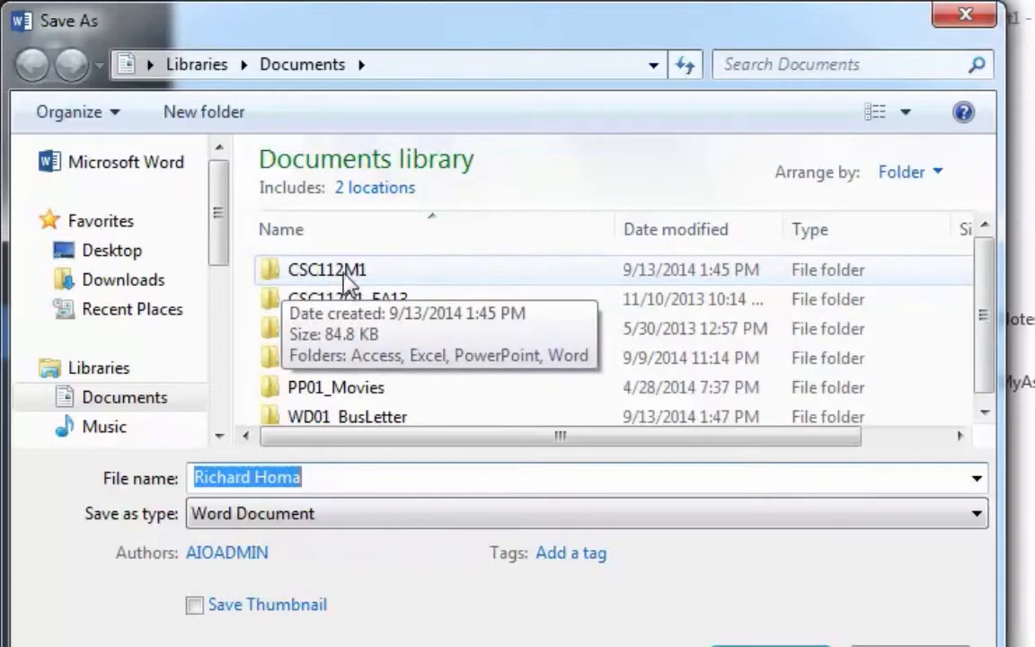
double_click(345, 279)
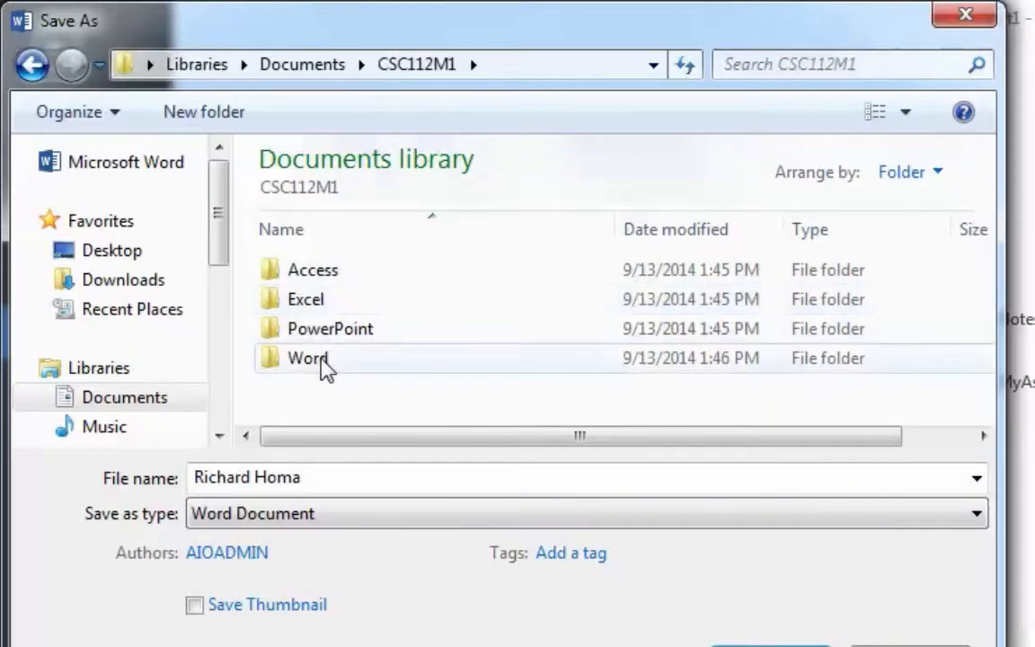
double_click(325, 364)
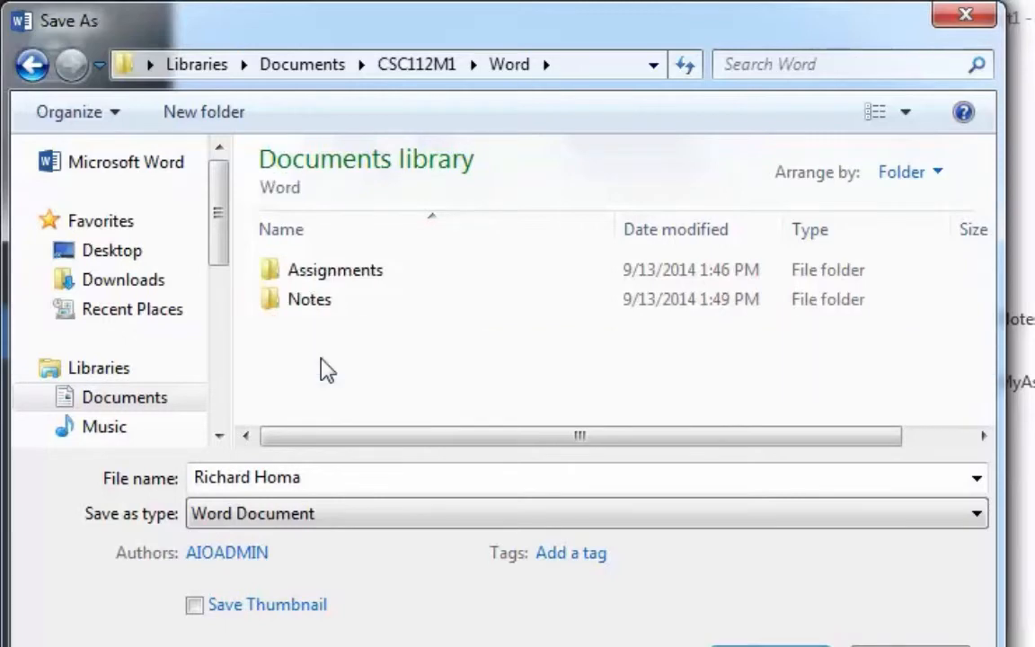
click(351, 284)
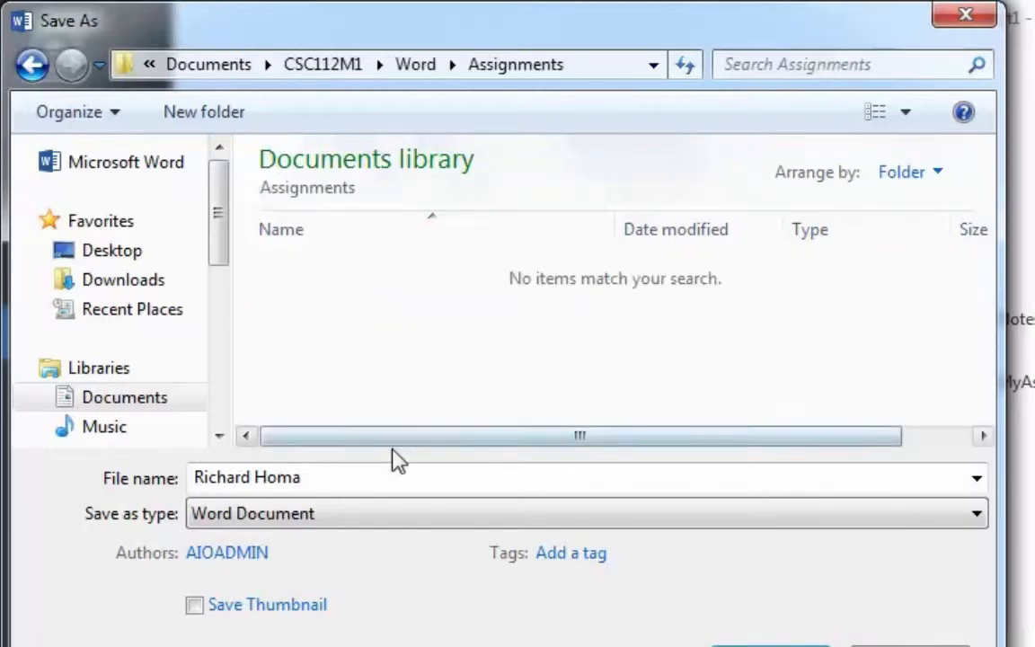
Save the letter as a Word Document named "WD01_BusLetter_" plus the writer's surname and first initial, and close it.
click(307, 481)
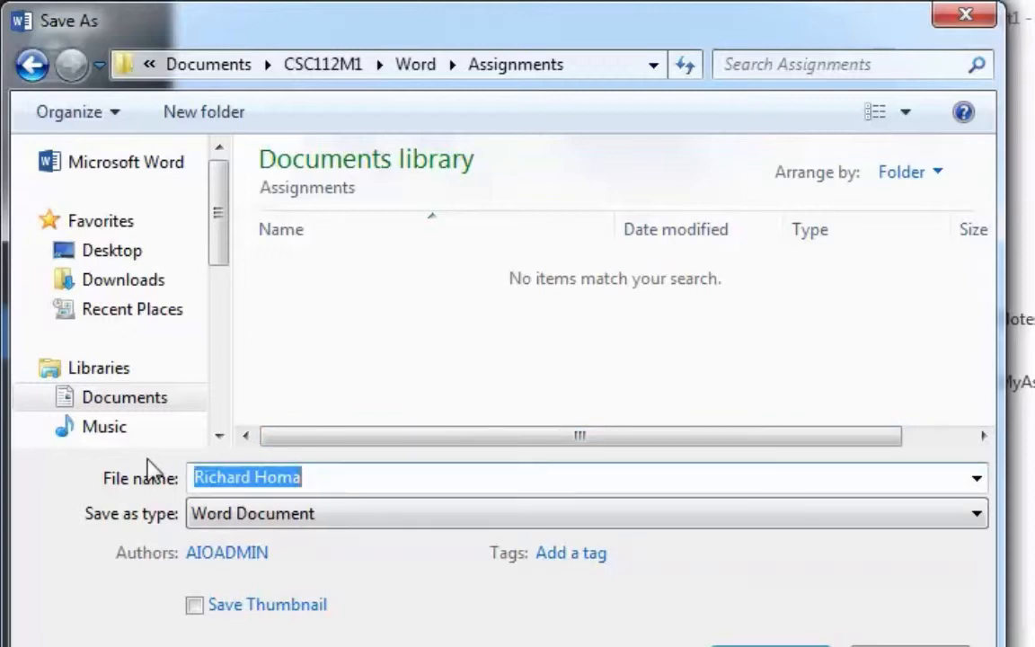
text(WD01)
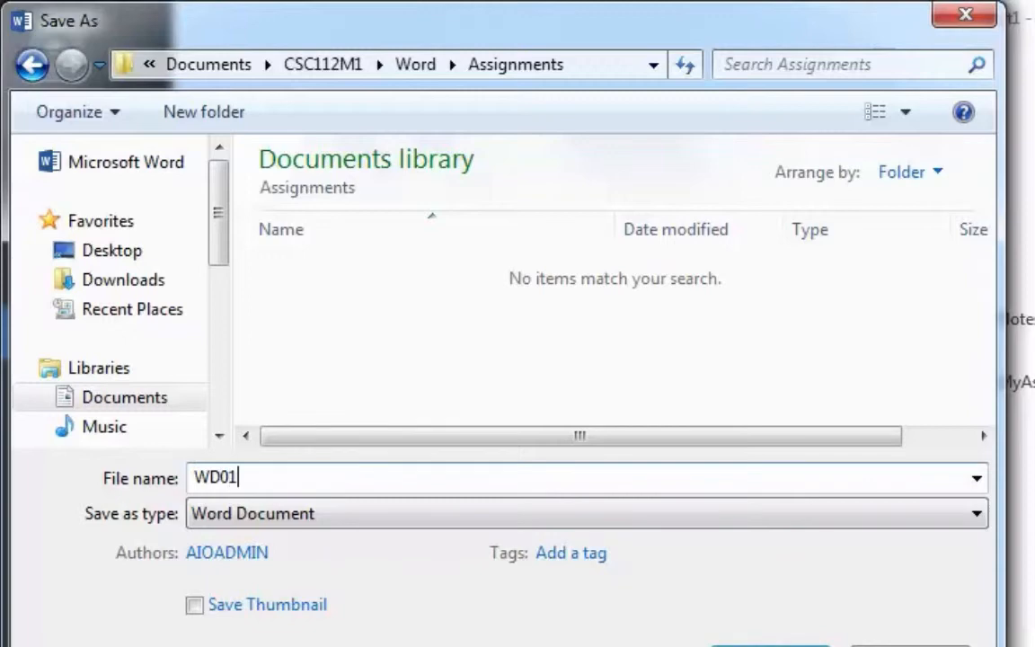
text(_BusLett)
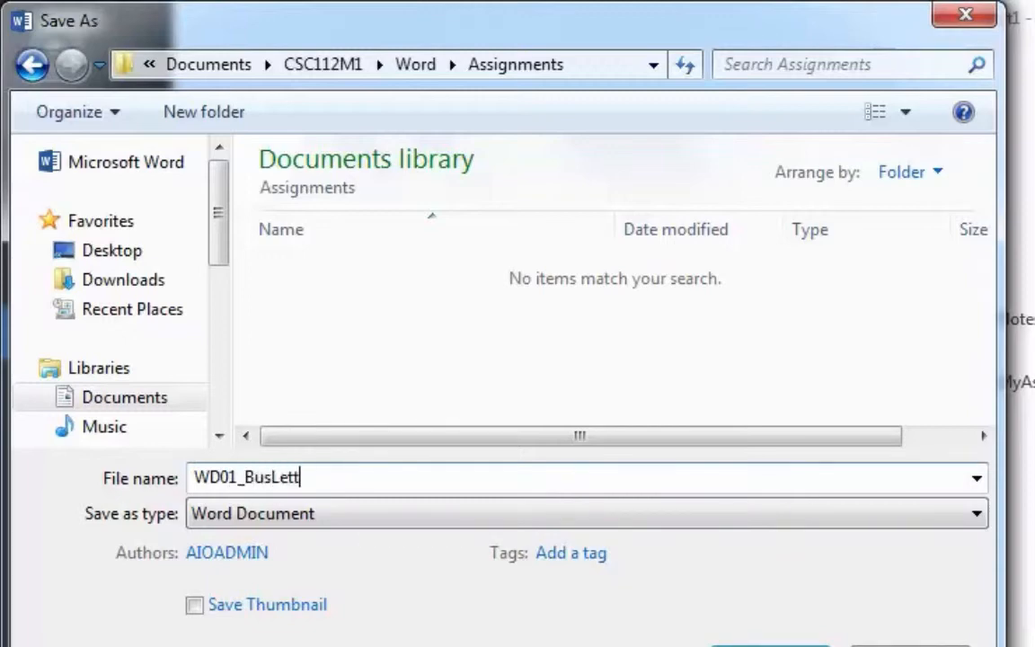
text(er_HomaR)
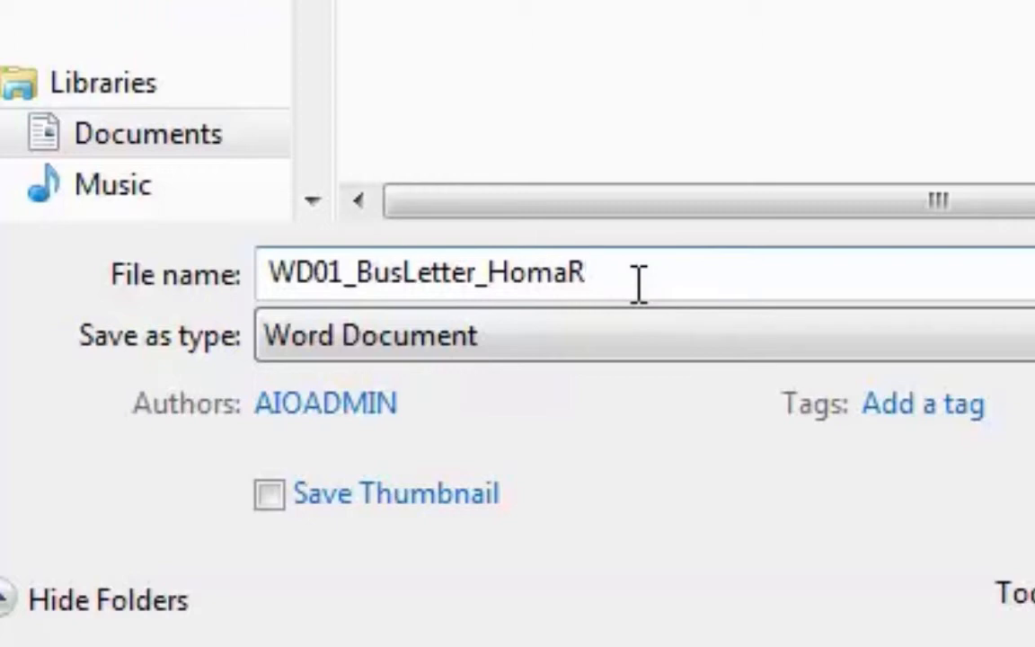
click(500, 349)
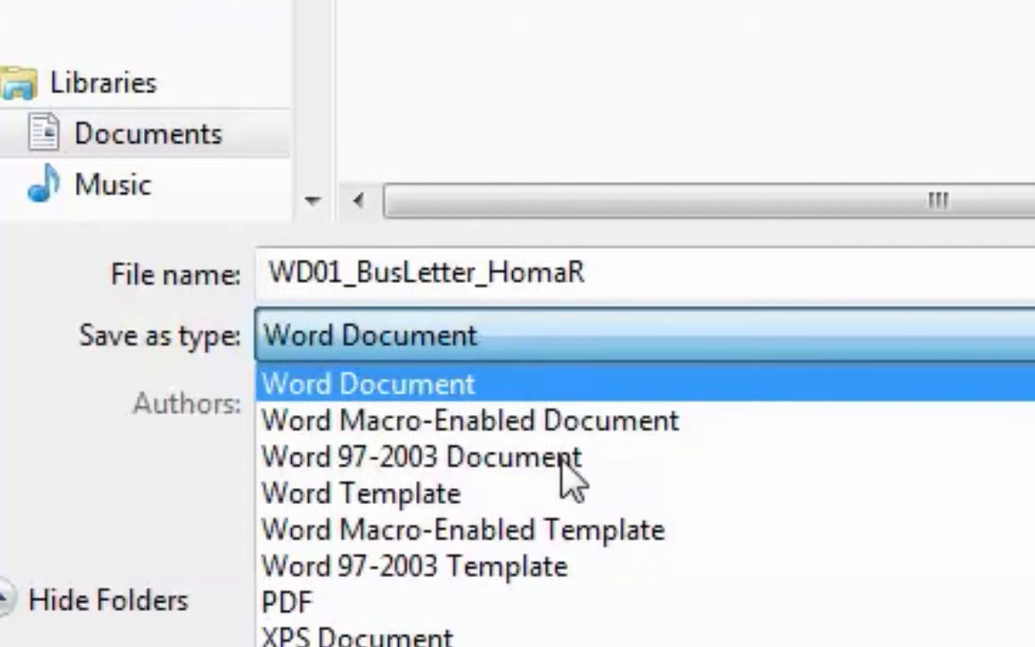
click(513, 388)
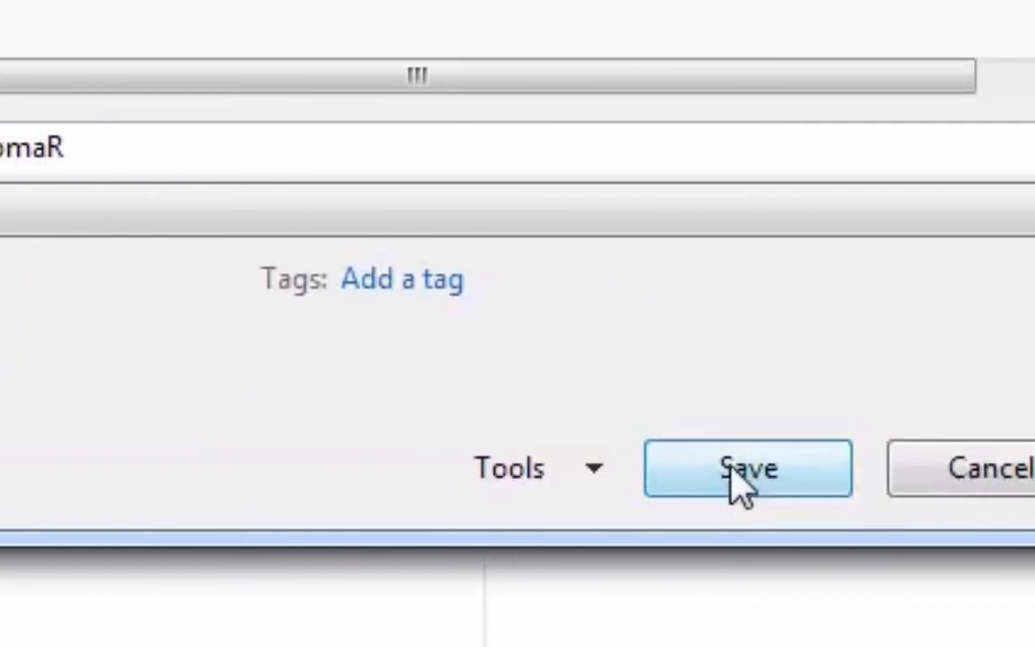
click(716, 469)
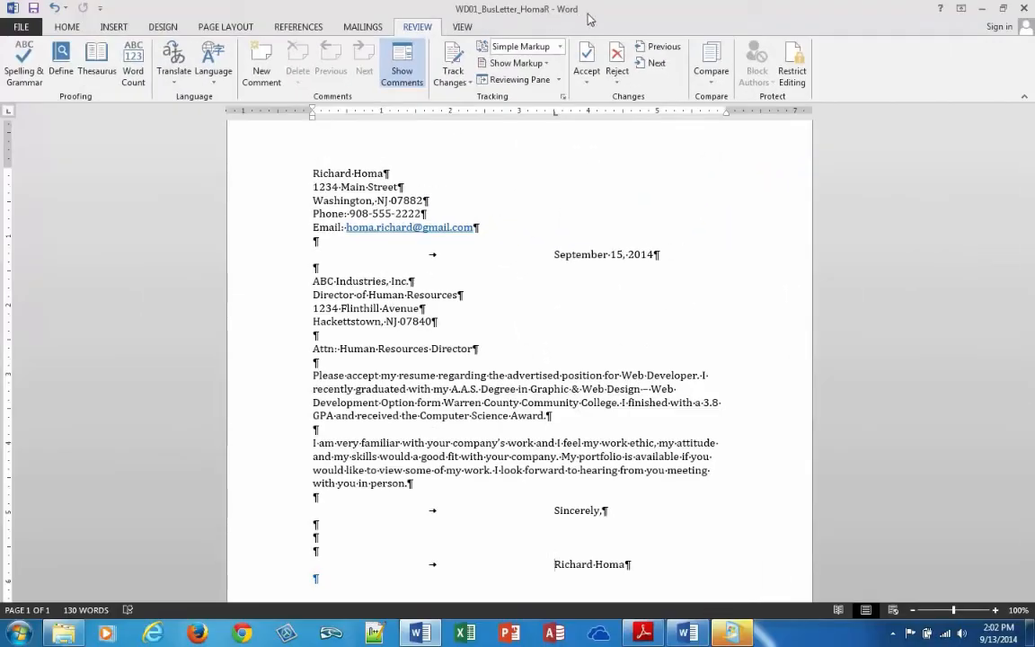
click(1027, 9)
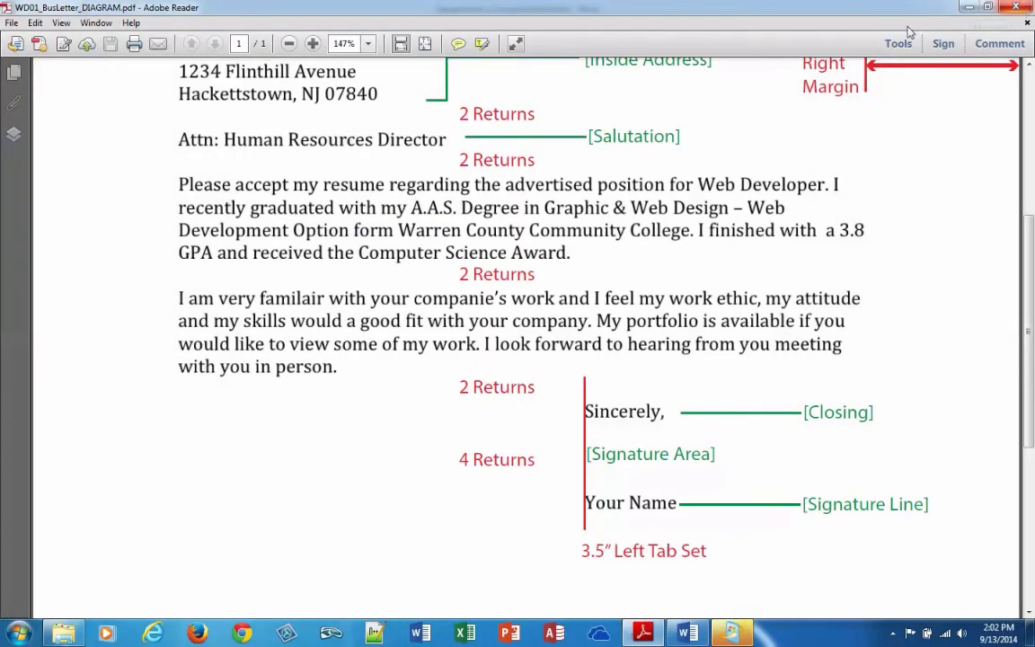